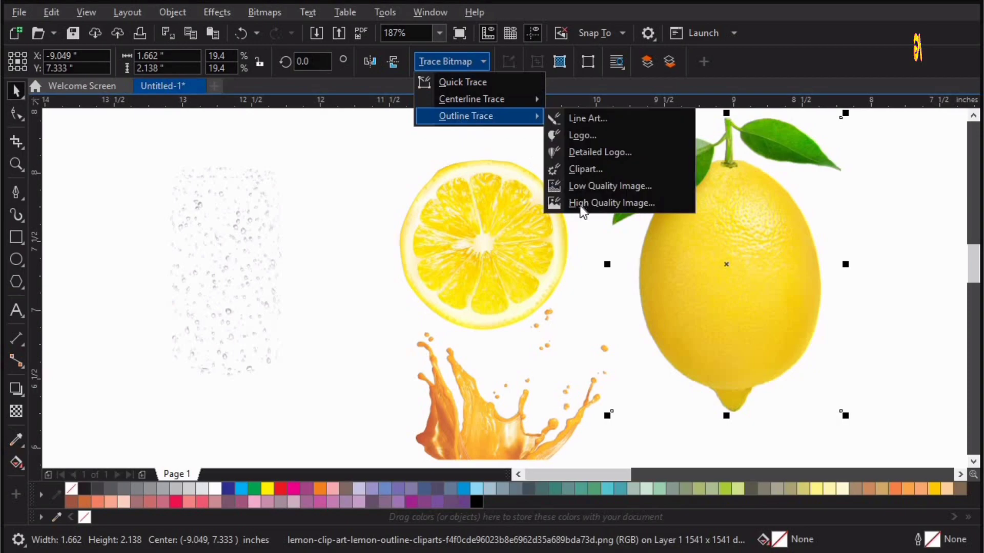
Outline-trace the whole lemon bitmap as a high quality image and move the traced group 2.257 in horizontally off the original.
{"action": "left_click", "coordinate": [586, 205]}
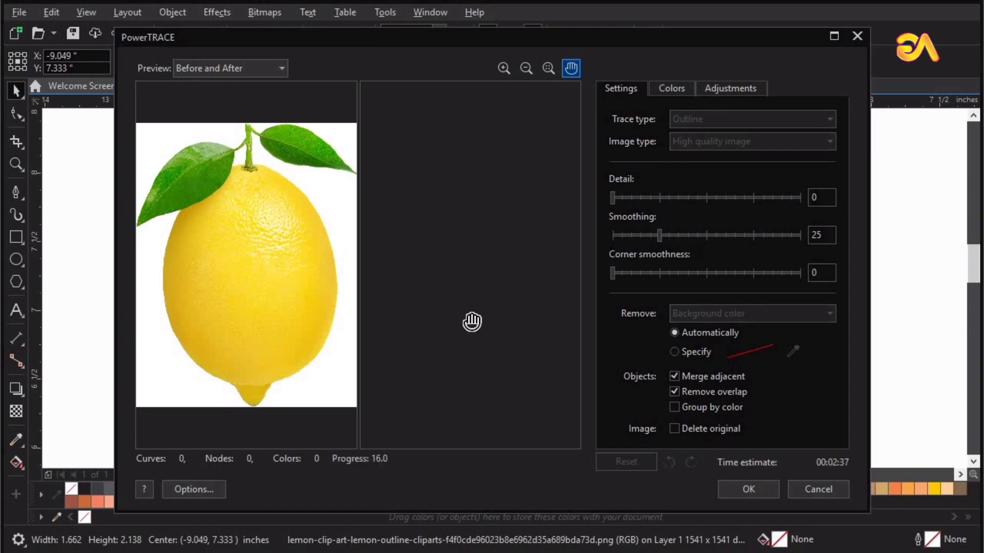
{"action": "left_click", "coordinate": [743, 490]}
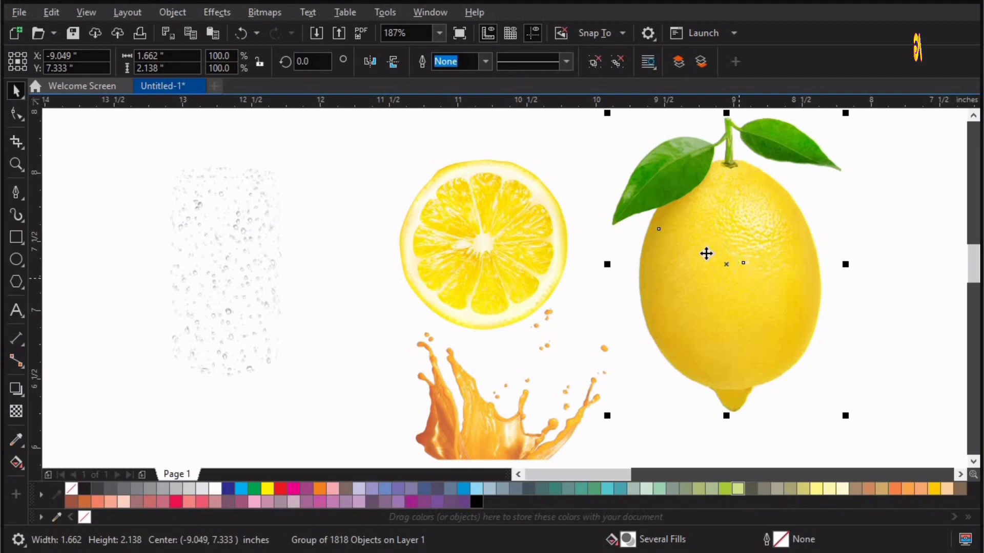
{"action": "scroll", "coordinate": [739, 278], "scroll_direction": "down", "scroll_amount": 2}
{"action": "key", "text": "F2"}
{"action": "left_click_drag", "start_coordinate": [524, 169], "coordinate": [923, 404]}
{"action": "left_click_drag", "start_coordinate": [487, 259], "coordinate": [735, 285]}
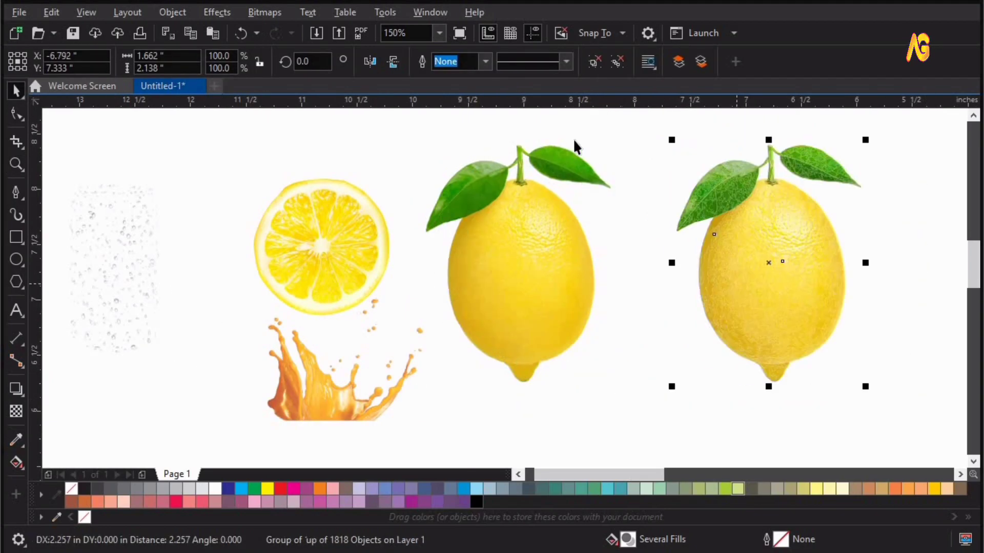
Create a boundary curve around the ungrouped pieces of the traced lemon and set its outline width to Hairline.
{"action": "left_click", "coordinate": [593, 62]}
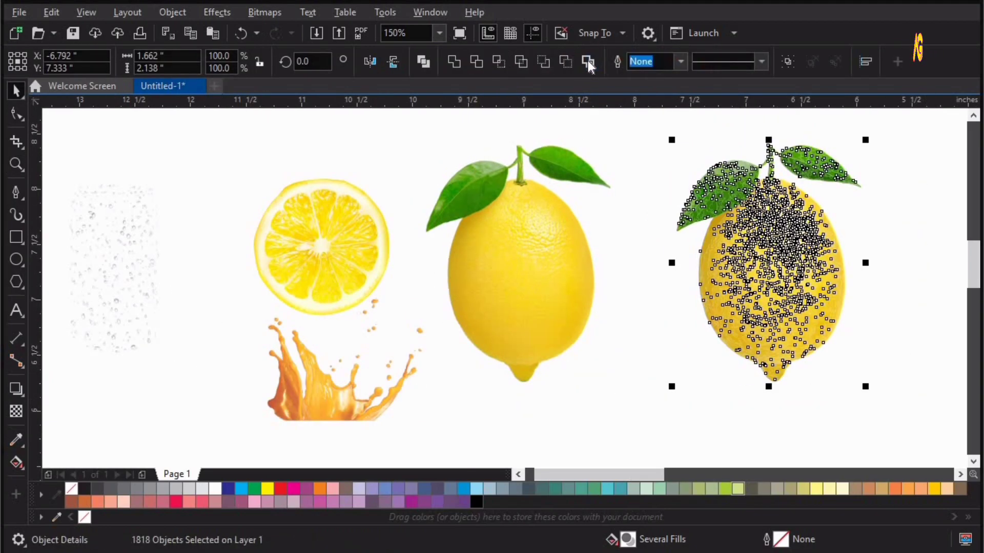
{"action": "left_click", "coordinate": [788, 268]}
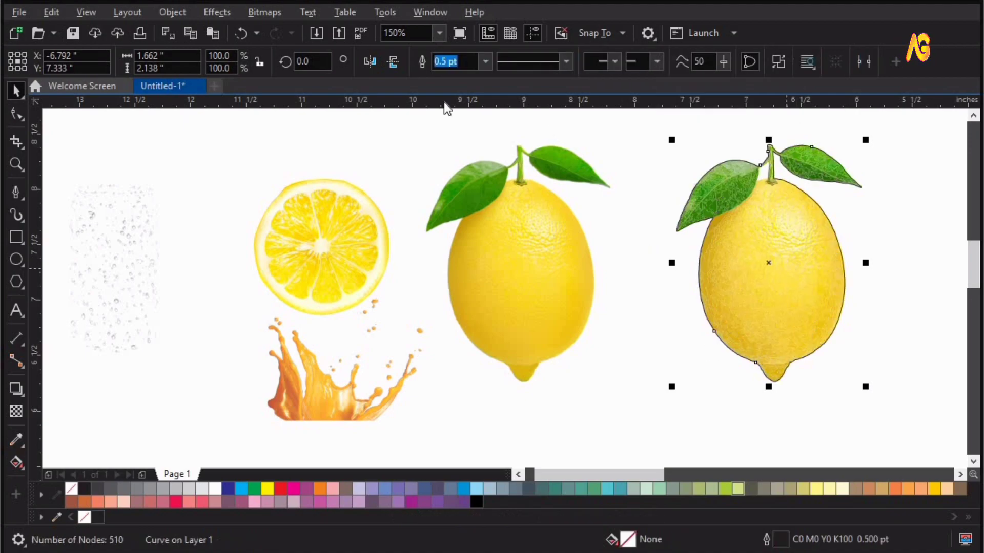
{"action": "left_click", "coordinate": [485, 62]}
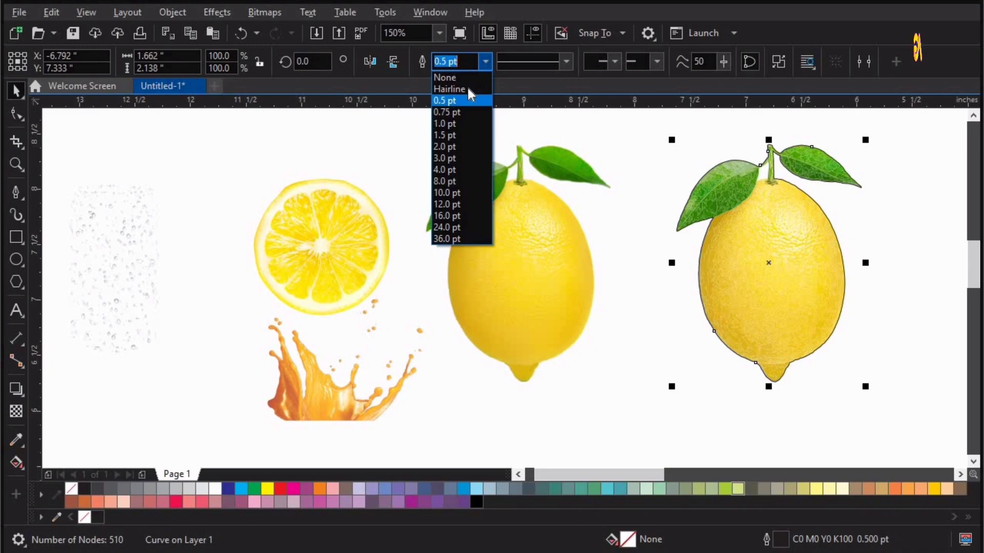
{"action": "left_click", "coordinate": [461, 88]}
Move the boundary curve onto the original lemon bitmap and delete the traced lemon pieces.
{"action": "left_click_drag", "start_coordinate": [771, 144], "coordinate": [521, 154]}
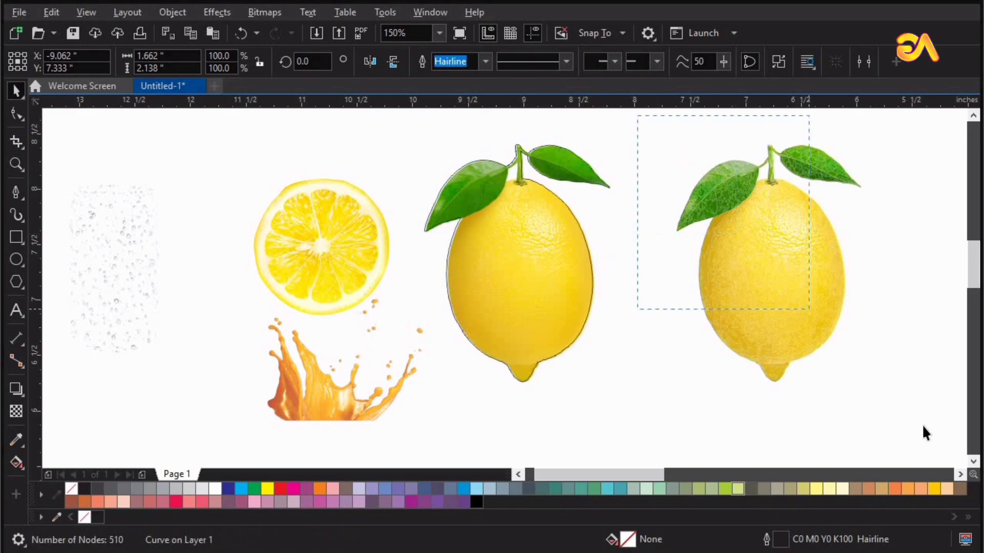
{"action": "left_click_drag", "start_coordinate": [921, 424], "coordinate": [921, 424]}
{"action": "key", "text": "Delete"}
Shift the boundary curve horizontally by about 0.014 in so it lines up with the lemon's stem and leaves.
{"action": "key", "text": "z"}
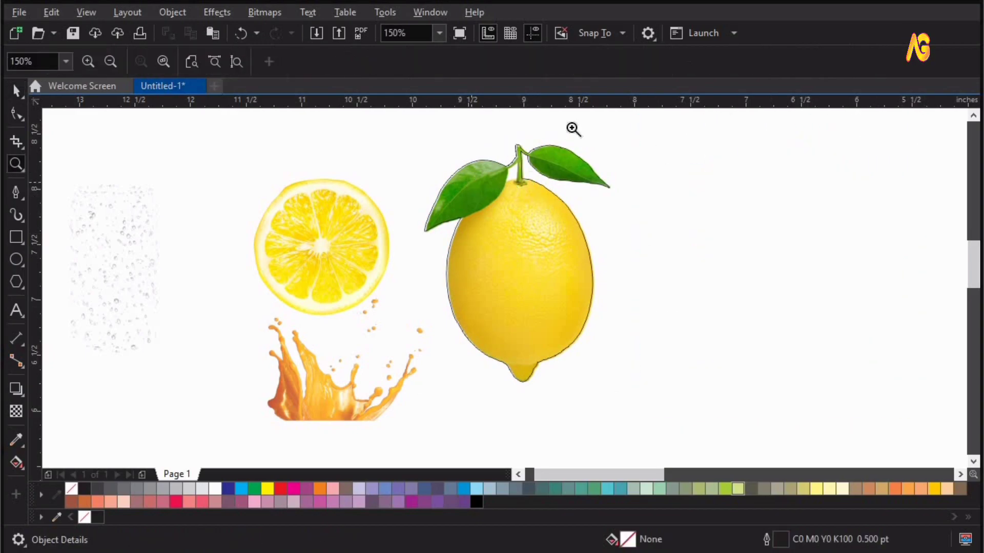
{"action": "left_click_drag", "start_coordinate": [573, 129], "coordinate": [464, 179]}
{"action": "left_click_drag", "start_coordinate": [659, 383], "coordinate": [811, 409]}
{"action": "key", "text": "space"}
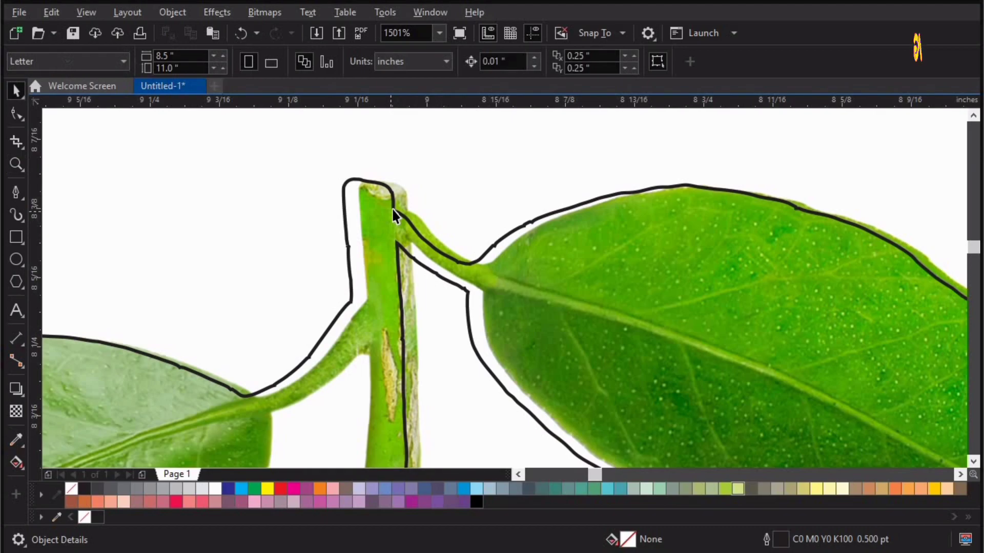
{"action": "left_click", "coordinate": [394, 210]}
{"action": "left_click_drag", "start_coordinate": [402, 211], "coordinate": [408, 209]}
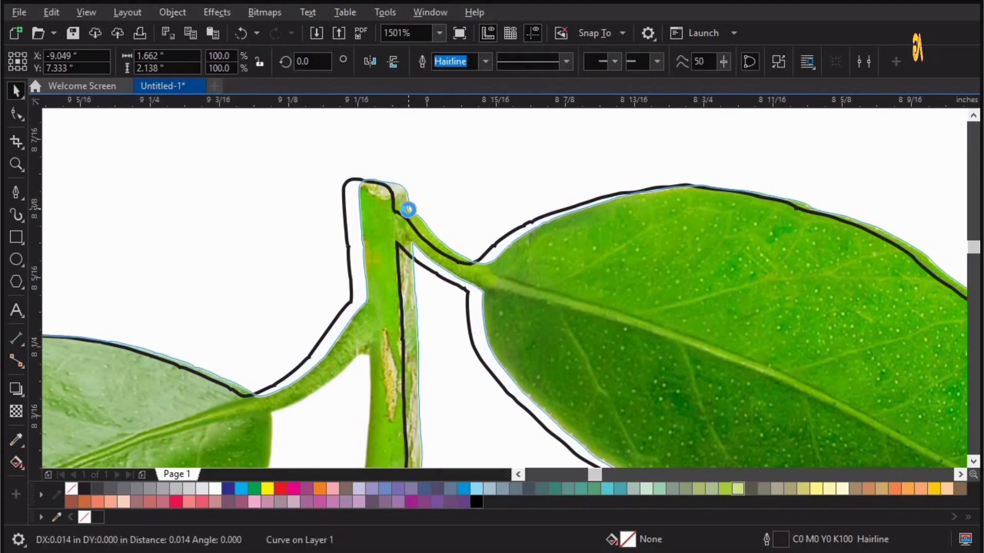
{"action": "key", "text": "F4"}
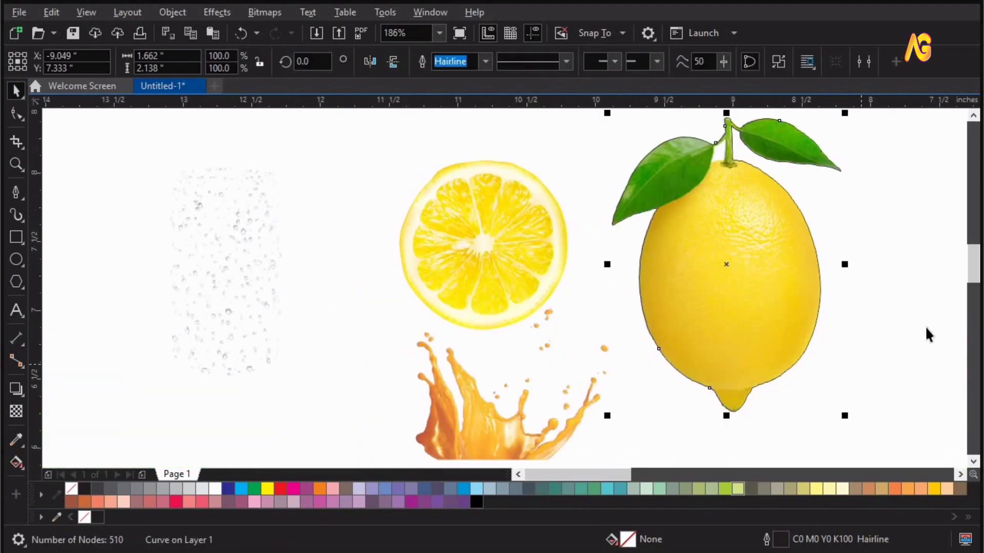
{"action": "left_click", "coordinate": [849, 318]}
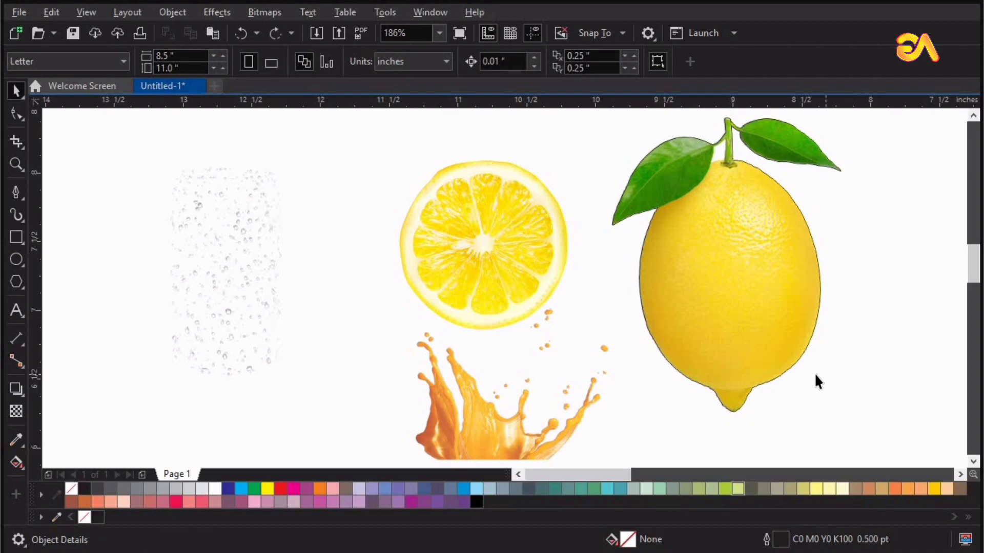
PowerClip the original lemon bitmap inside the boundary curve.
{"action": "left_click", "coordinate": [644, 283]}
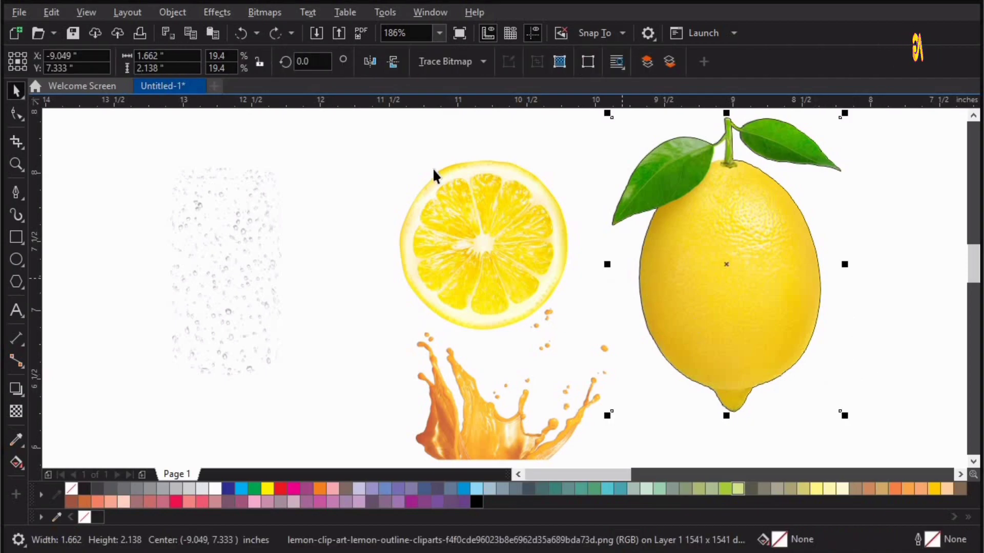
{"action": "left_click", "coordinate": [173, 12]}
{"action": "mouse_move", "coordinate": [212, 72]}
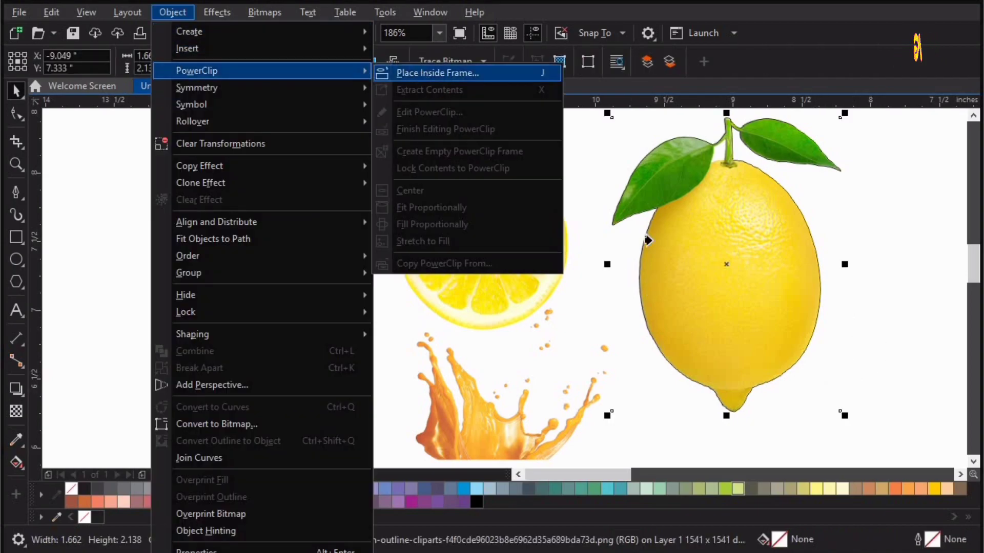
{"action": "left_click", "coordinate": [648, 240]}
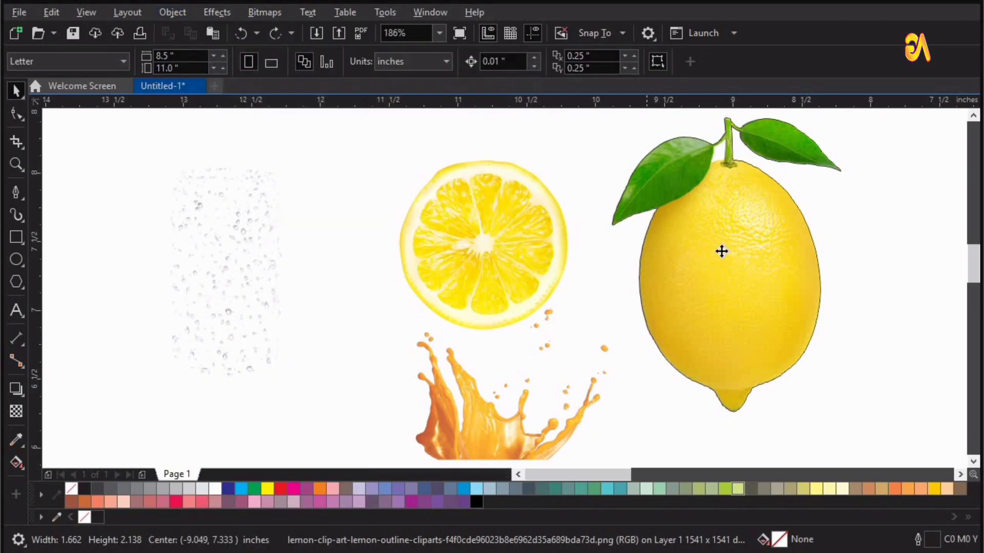
Remove the outline from the lemon PowerClip curve.
{"action": "left_click", "coordinate": [41, 495]}
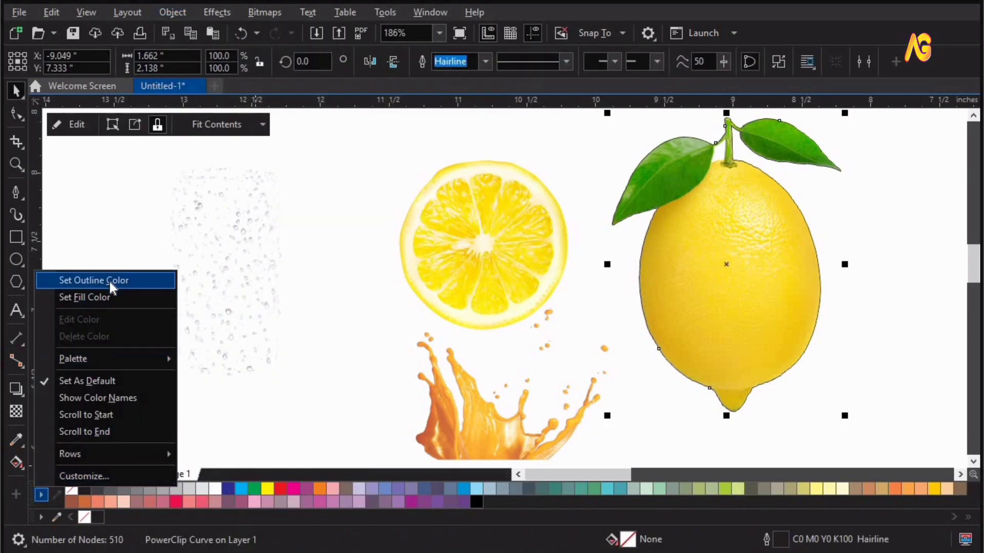
{"action": "left_click", "coordinate": [353, 346]}
{"action": "left_click", "coordinate": [857, 189]}
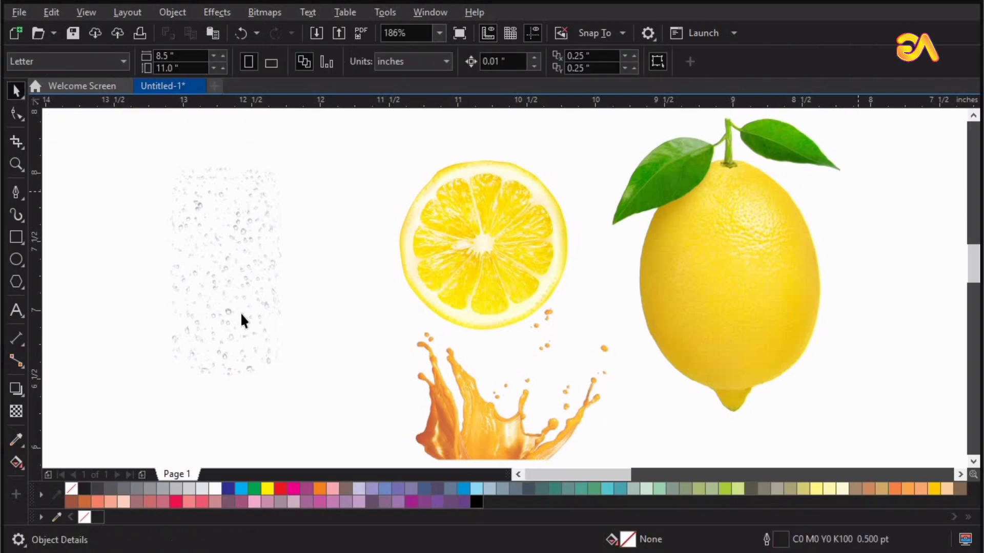
Move the water-droplet bitmap onto the lemon and send the lemon PowerClip to the back of the layer.
{"action": "left_click_drag", "start_coordinate": [217, 285], "coordinate": [719, 281]}
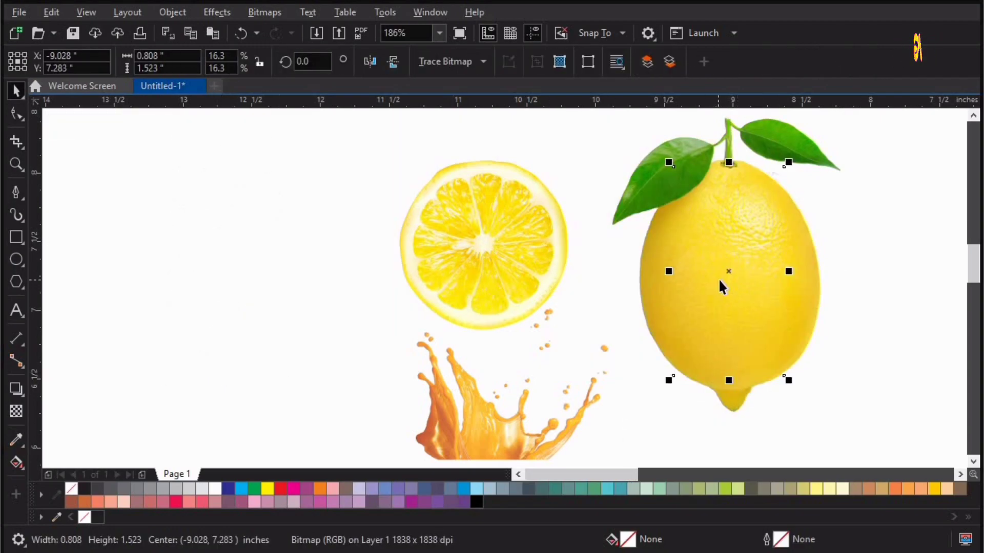
{"action": "right_click", "coordinate": [730, 278]}
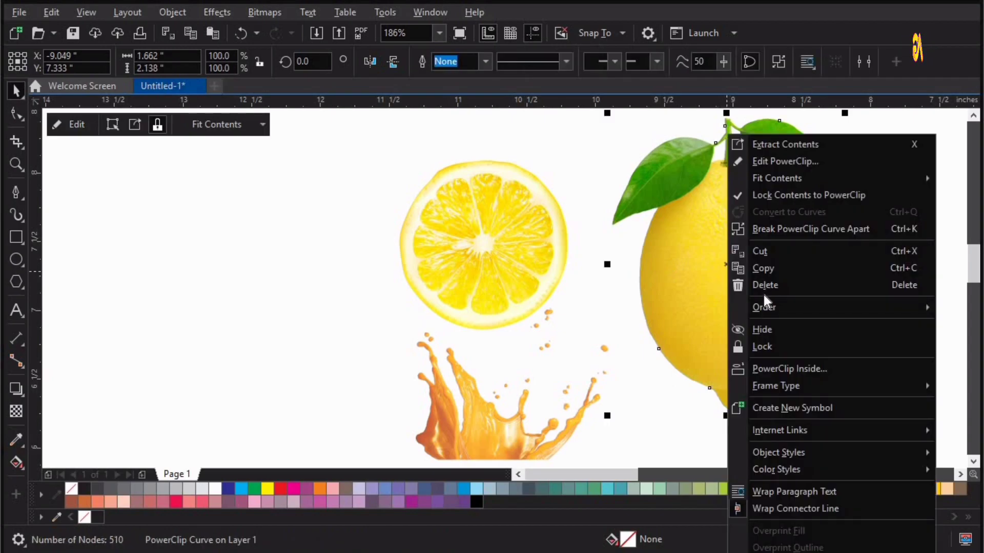
{"action": "mouse_move", "coordinate": [761, 305]}
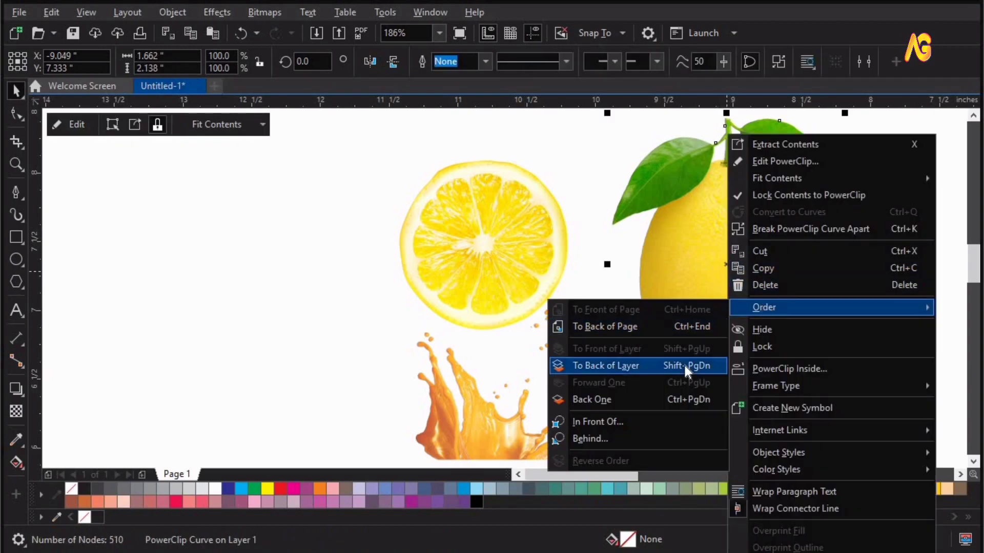
{"action": "left_click", "coordinate": [686, 366]}
{"action": "scroll", "coordinate": [685, 364], "scroll_direction": "down", "scroll_amount": 2}
{"action": "key", "text": "z"}
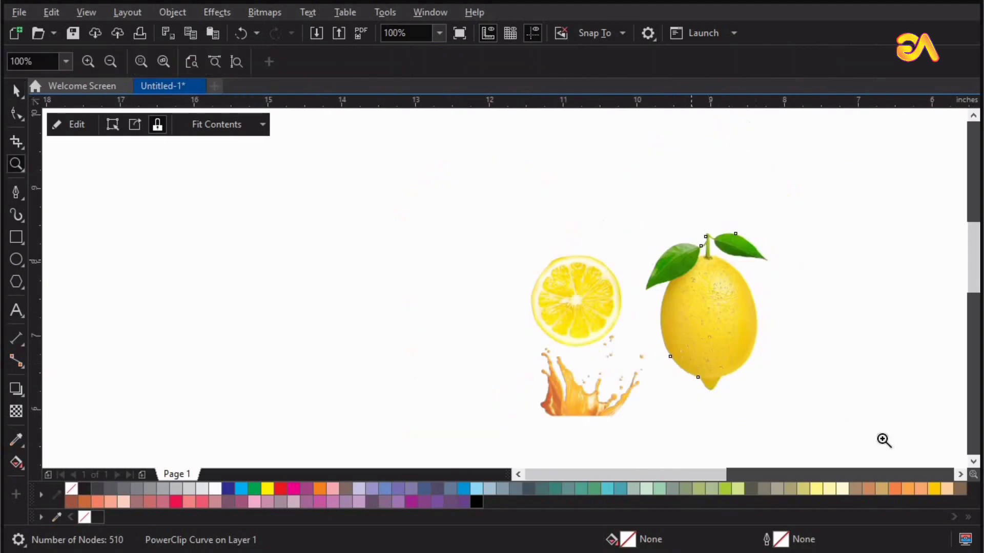
{"action": "left_click_drag", "start_coordinate": [596, 213], "coordinate": [875, 435]}
{"action": "key", "text": "Escape"}
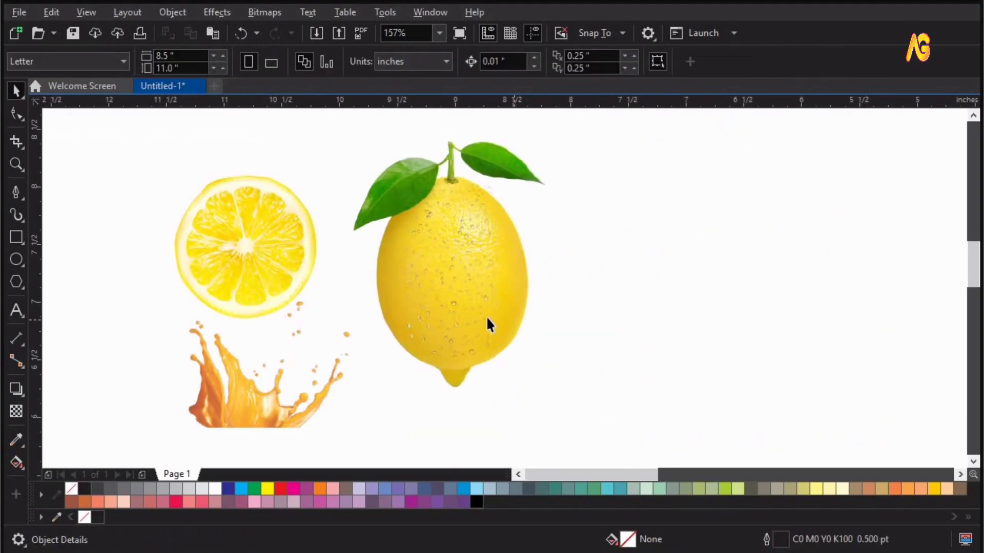
Center the water-droplet bitmap on the lemon and stretch it to about 1.672 by 2.168 in, covering fruit and leaves.
{"action": "left_click", "coordinate": [505, 320]}
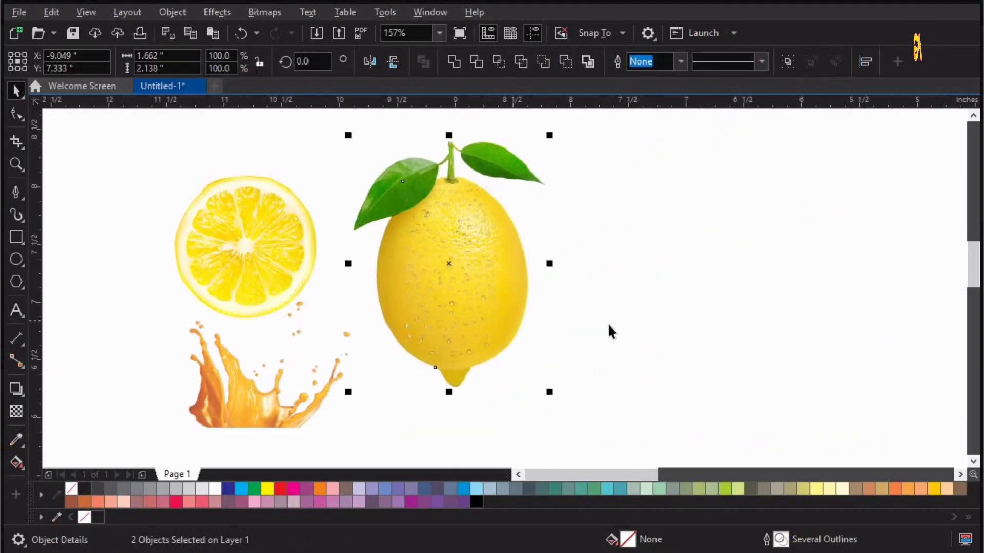
{"action": "left_click", "coordinate": [608, 324]}
{"action": "left_click", "coordinate": [480, 319]}
{"action": "left_click_drag", "start_coordinate": [501, 357], "coordinate": [544, 398]}
{"action": "left_click_drag", "start_coordinate": [539, 328], "coordinate": [540, 329]}
{"action": "left_click_drag", "start_coordinate": [530, 266], "coordinate": [548, 269]}
Add a copy of the droplet bitmap rotated 180° in the same place and group the two droplet bitmaps.
{"action": "key", "text": "z"}
{"action": "left_click_drag", "start_coordinate": [588, 174], "coordinate": [607, 324]}
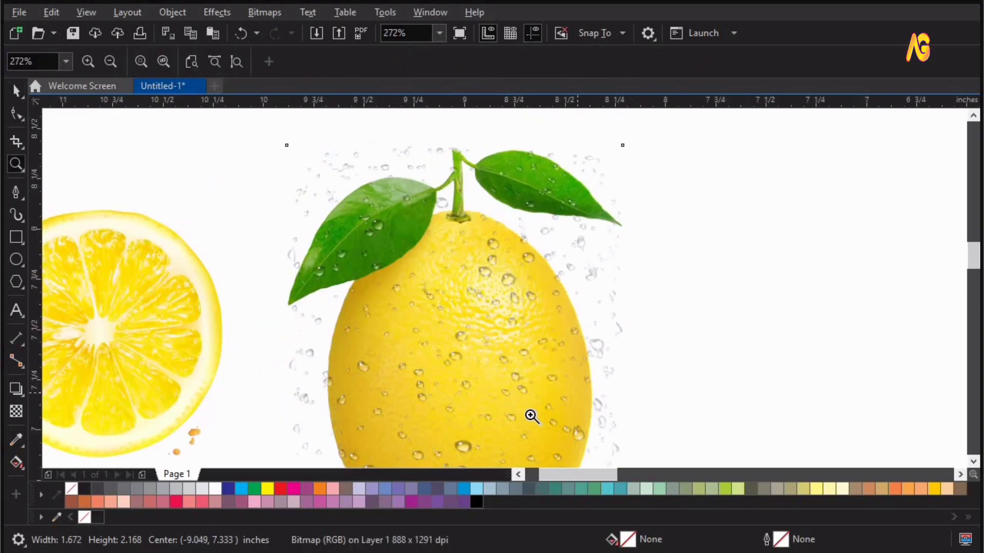
{"action": "key", "text": "space"}
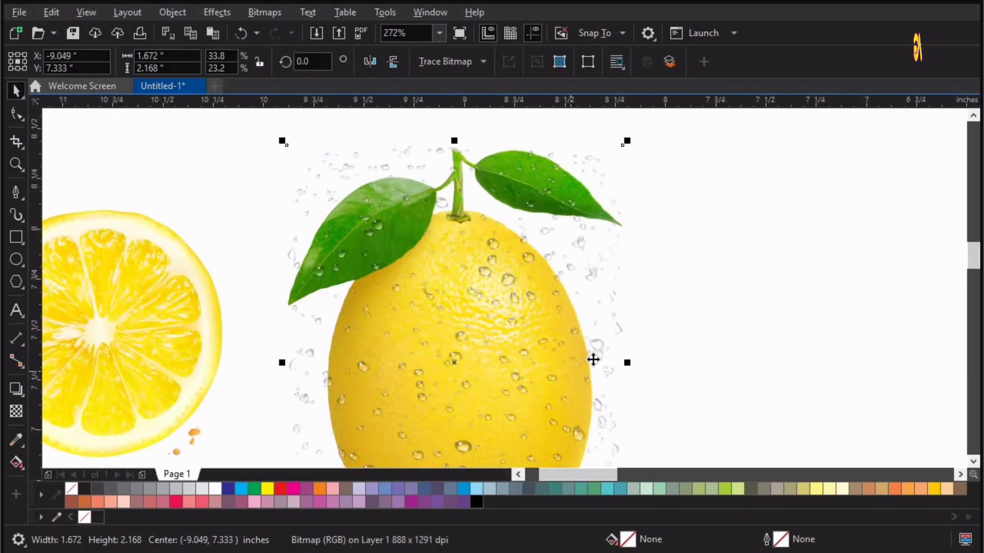
{"action": "left_click", "coordinate": [369, 62]}
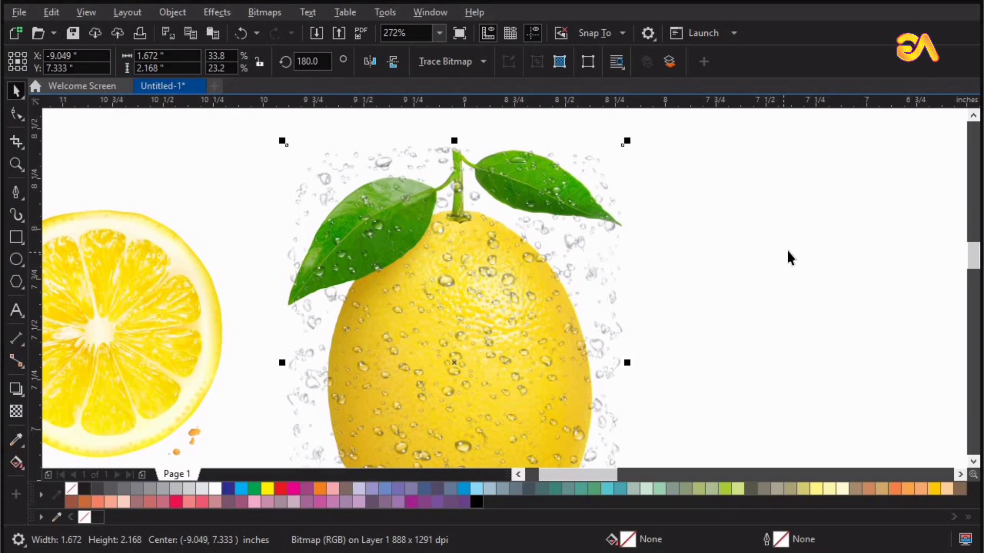
{"action": "key", "text": "F4"}
{"action": "left_click", "coordinate": [791, 253]}
{"action": "left_click", "coordinate": [507, 257]}
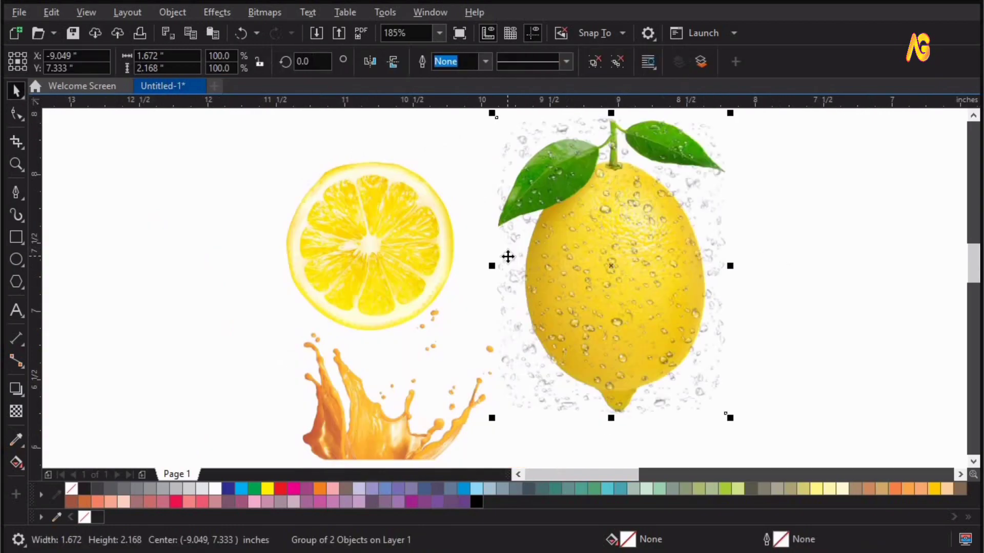
Send the droplet group back one so it lies behind the lemon.
{"action": "right_click", "coordinate": [610, 269]}
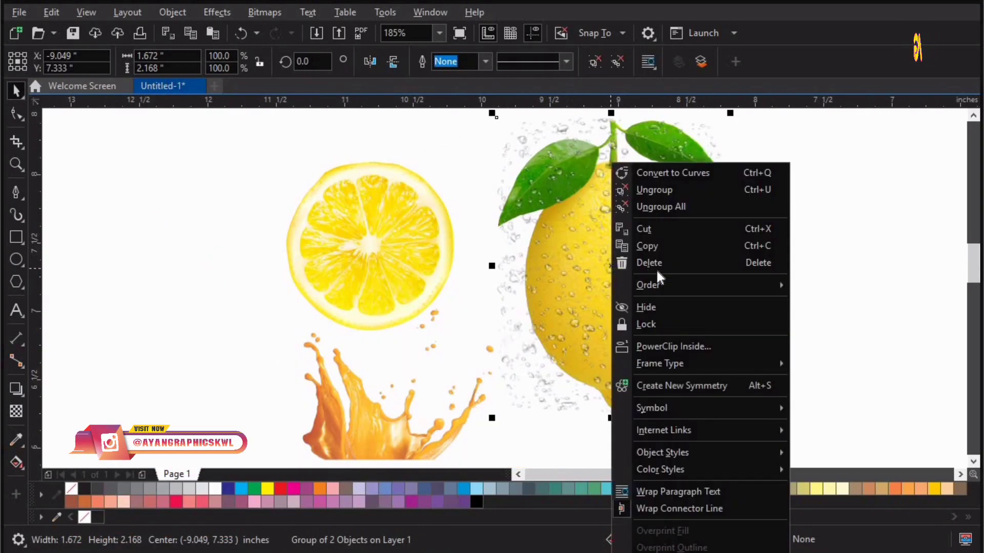
{"action": "mouse_move", "coordinate": [663, 285]}
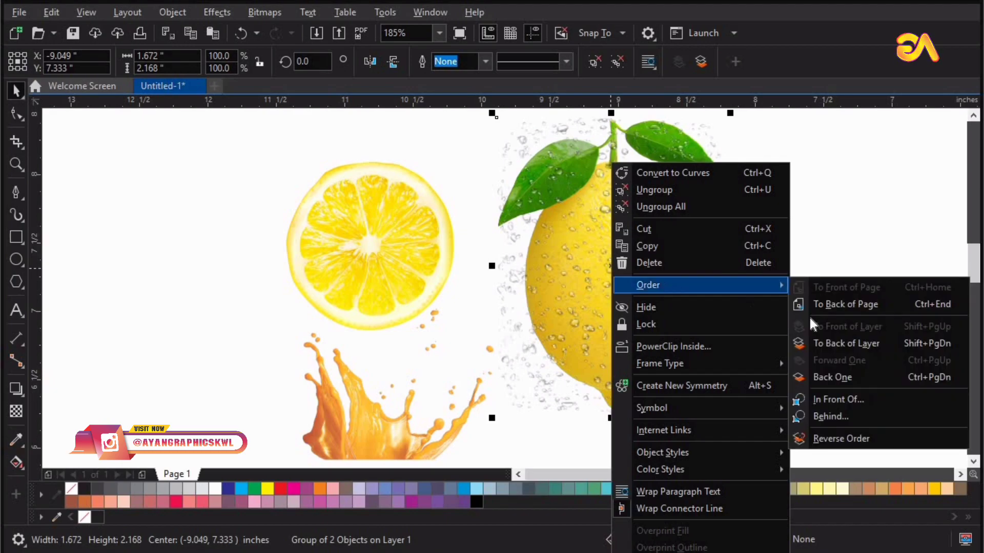
{"action": "left_click", "coordinate": [905, 381]}
{"action": "key", "text": "ctrl+z"}
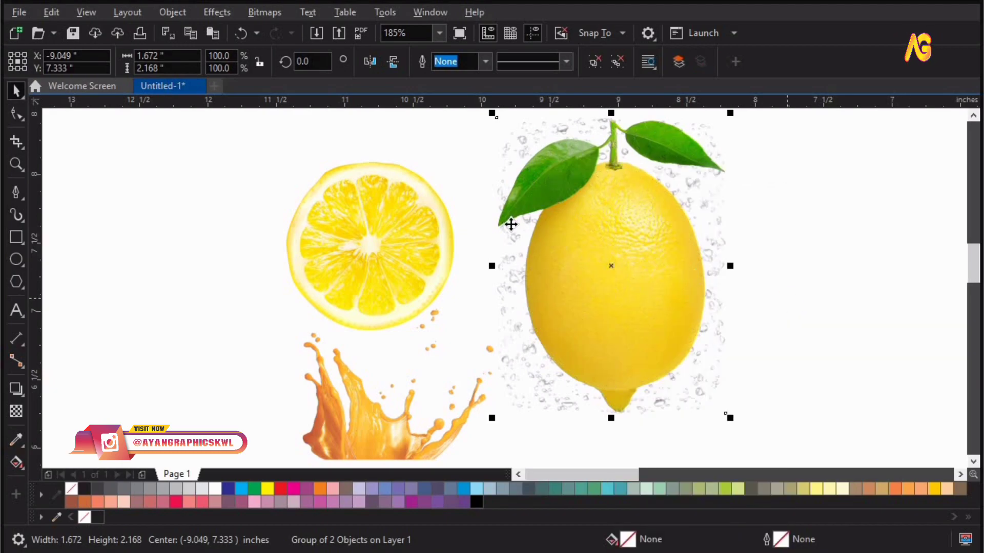
PowerClip the droplet group inside the lemon.
{"action": "left_click", "coordinate": [175, 11]}
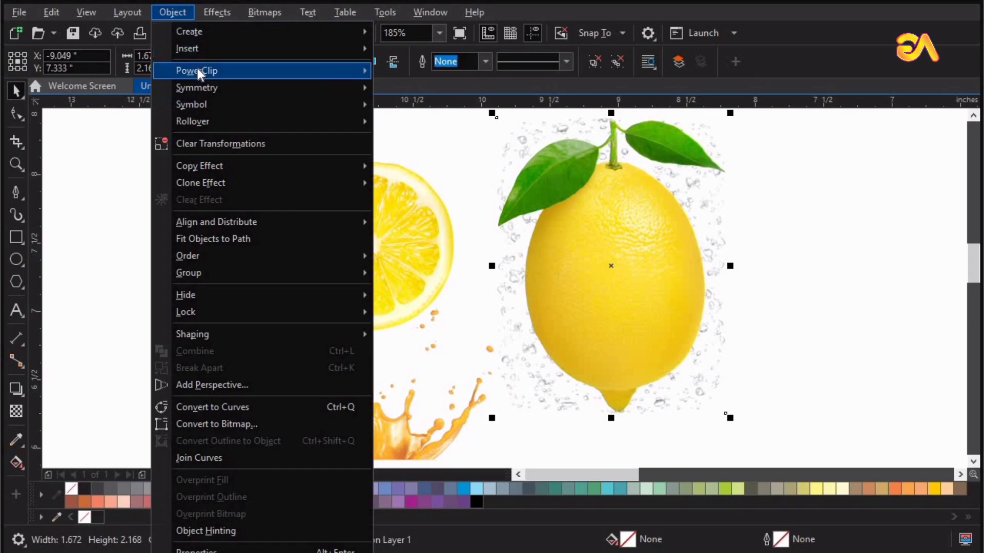
{"action": "mouse_move", "coordinate": [198, 70]}
{"action": "left_click", "coordinate": [581, 261]}
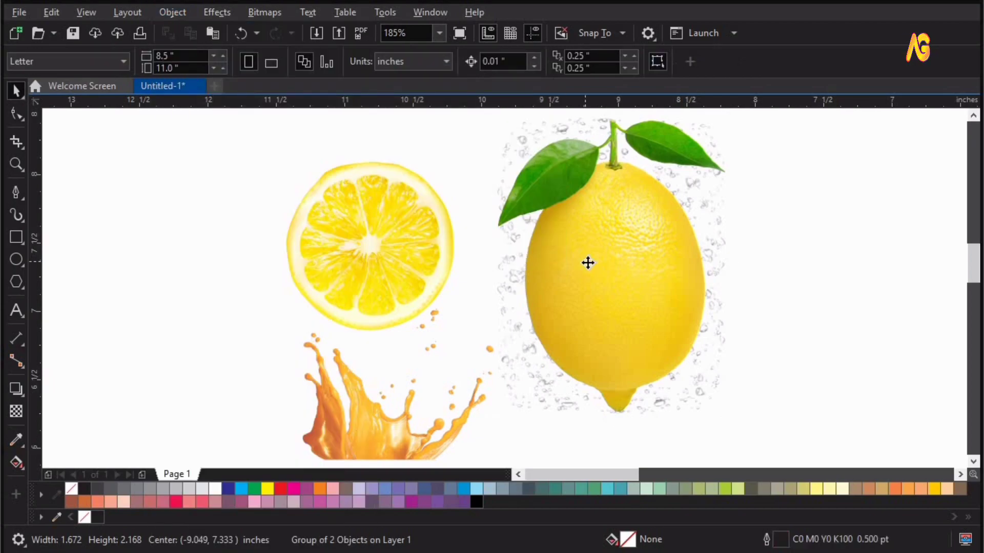
{"action": "left_click", "coordinate": [818, 244]}
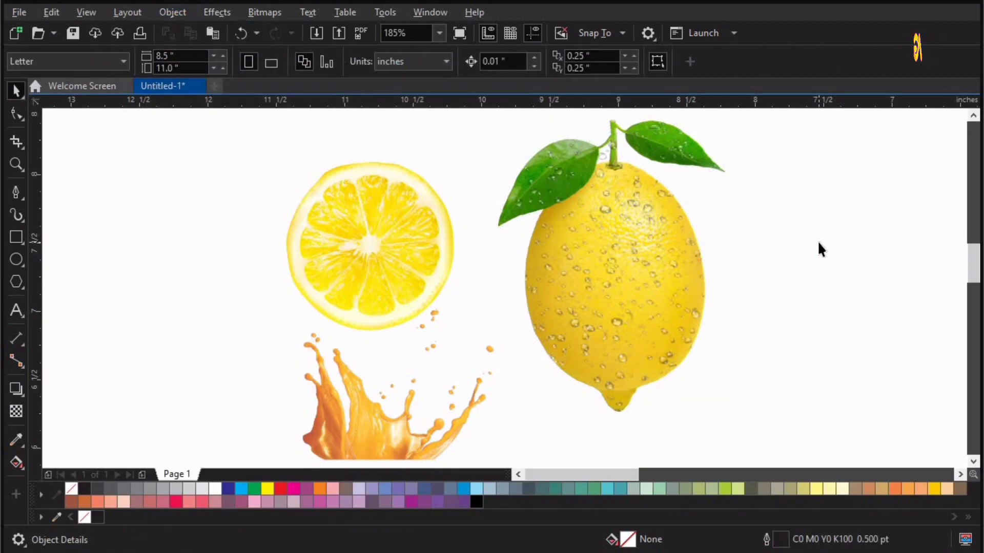
Move the lemon slice and the juice splash together to the left, farther away from the whole lemon.
{"action": "left_click", "coordinate": [356, 396]}
{"action": "left_click", "coordinate": [400, 248], "text": "shift"}
{"action": "left_click_drag", "start_coordinate": [400, 248], "coordinate": [207, 245]}
{"action": "left_click", "coordinate": [45, 279]}
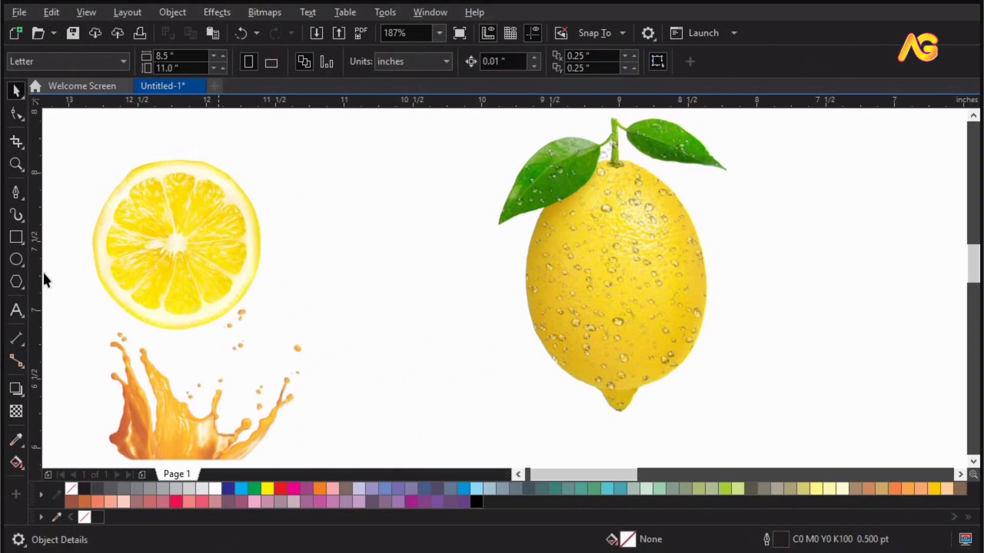
Draw a horizontal Freehand line about 3.74 in long across the lemon and place two evenly spaced copies below it.
{"action": "left_click", "coordinate": [24, 197]}
{"action": "left_click", "coordinate": [23, 199]}
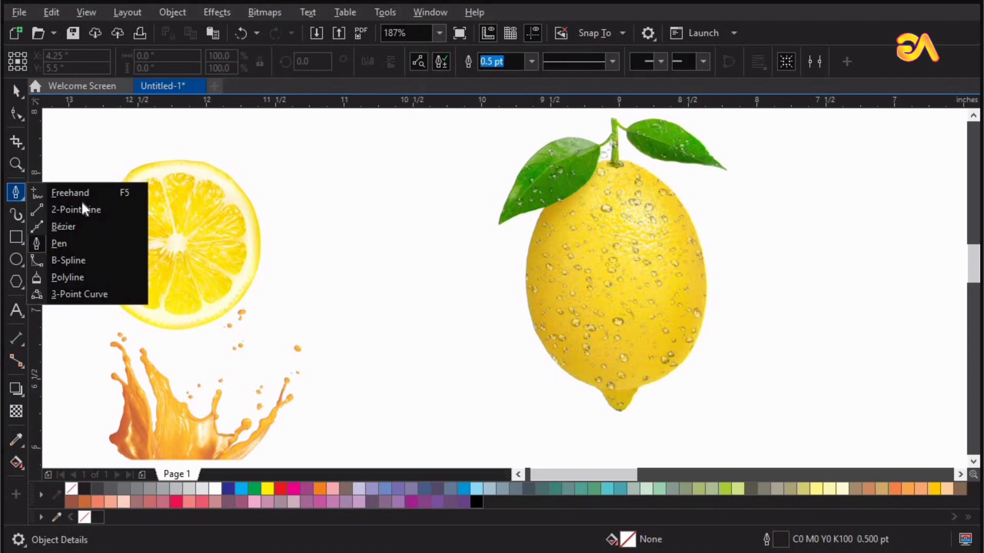
{"action": "left_click", "coordinate": [72, 192]}
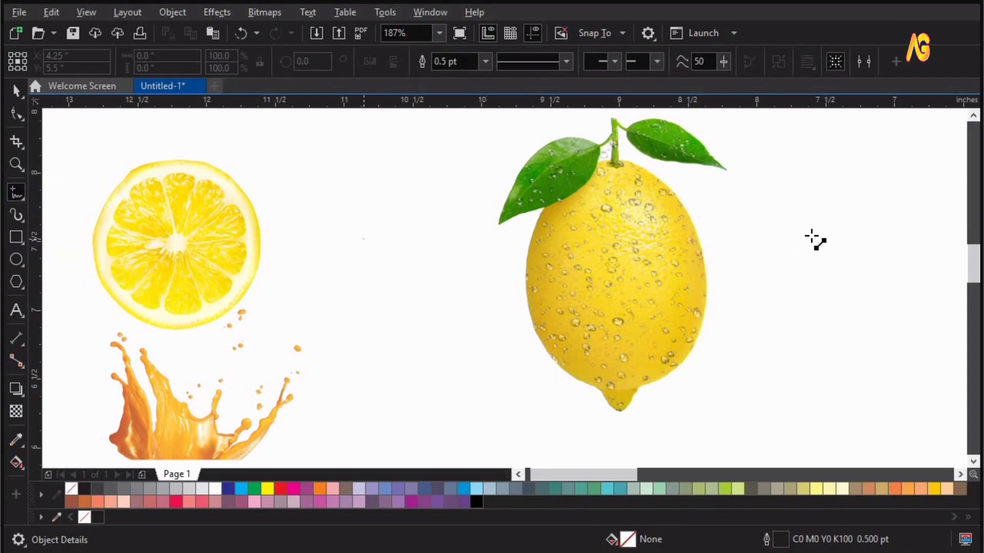
{"action": "left_click", "coordinate": [878, 238]}
{"action": "key", "text": "space"}
{"action": "left_click_drag", "start_coordinate": [626, 294], "coordinate": [626, 293]}
{"action": "left_click_drag", "start_coordinate": [629, 351], "coordinate": [628, 348]}
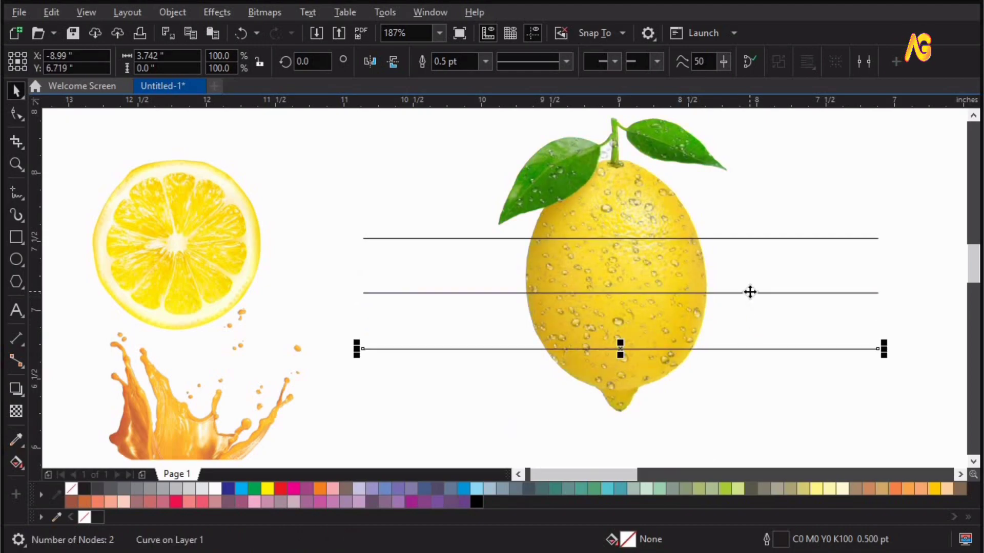
{"action": "left_click", "coordinate": [750, 292], "text": "shift"}
{"action": "left_click_drag", "start_coordinate": [751, 294], "coordinate": [751, 297]}
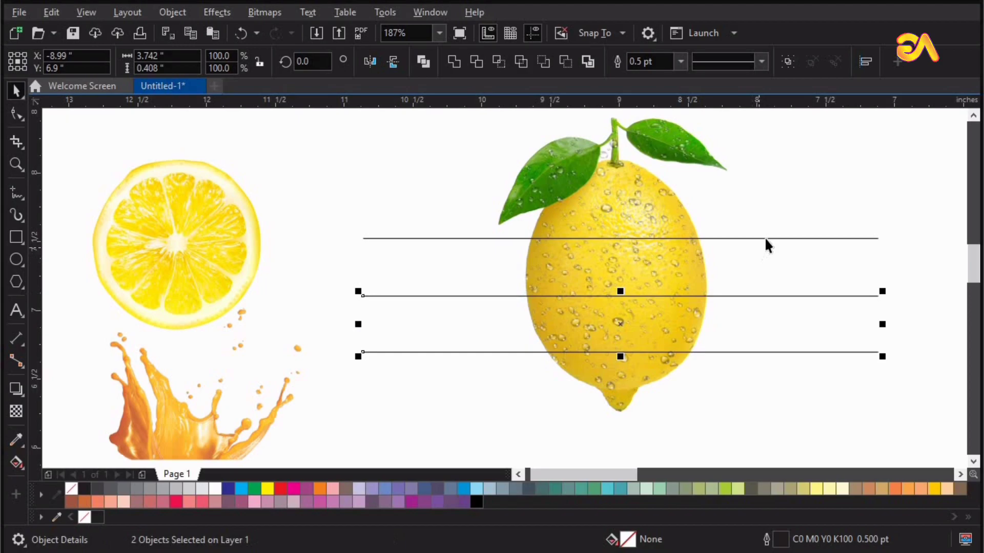
Trim the lemon with the three horizontal lines and delete the lines.
{"action": "left_click", "coordinate": [766, 238], "text": "shift"}
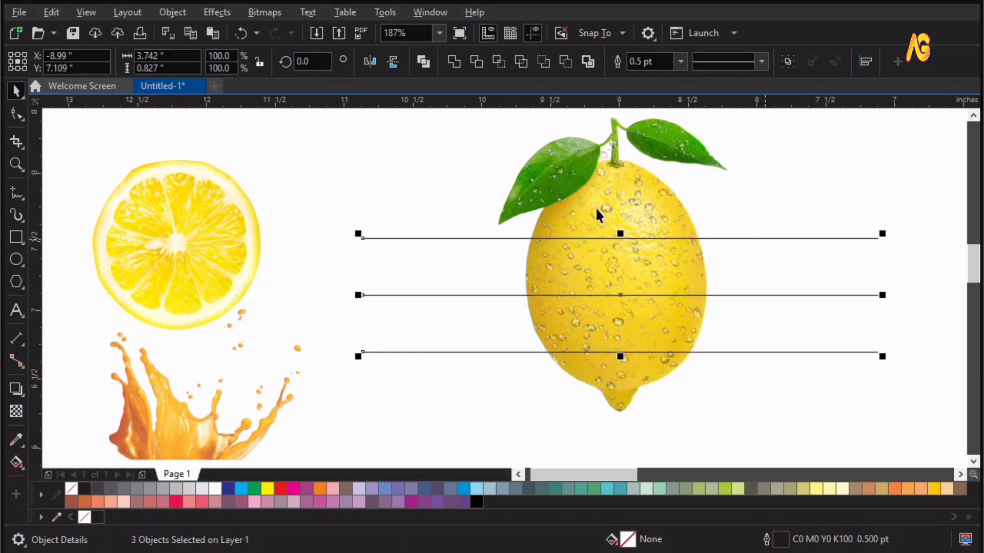
{"action": "left_click", "coordinate": [571, 147], "text": "shift"}
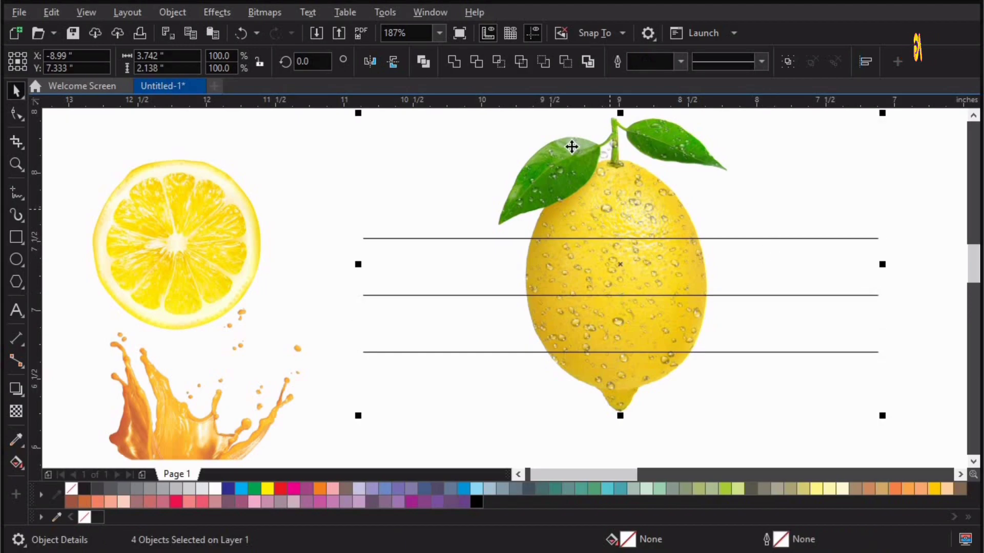
{"action": "left_click", "coordinate": [475, 61]}
{"action": "left_click", "coordinate": [818, 236]}
{"action": "left_click", "coordinate": [818, 239]}
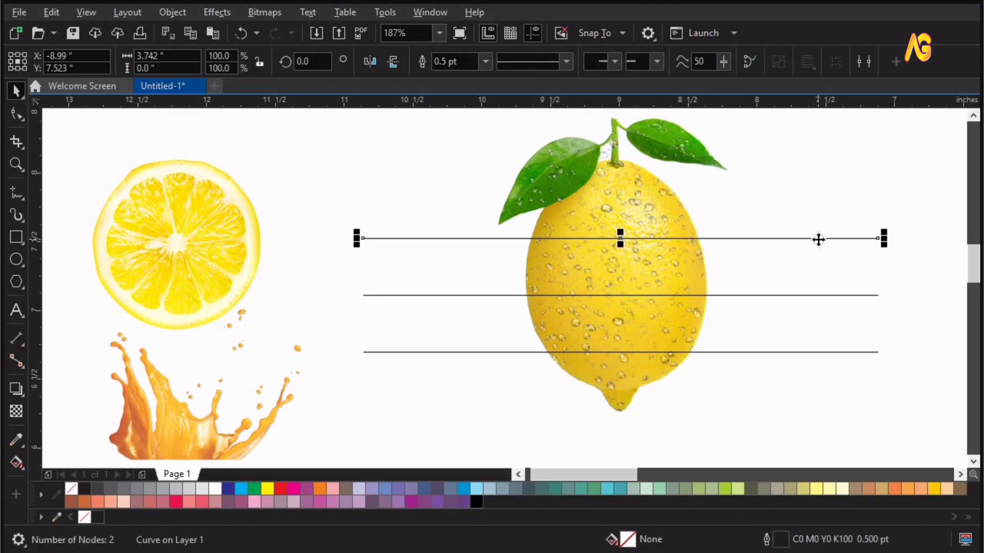
{"action": "key", "text": "Delete"}
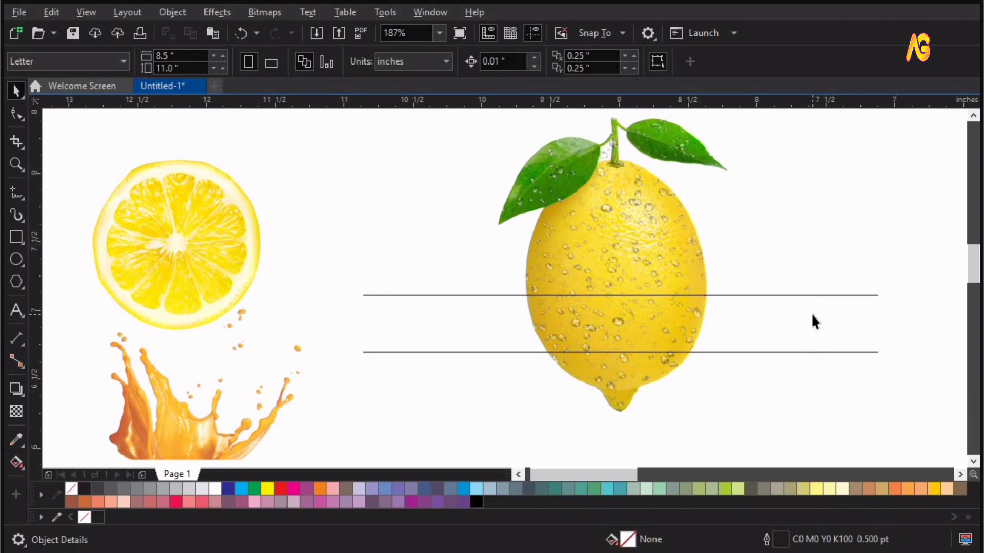
Break the trimmed lemon PowerClip curve apart into separate pieces.
{"action": "left_click", "coordinate": [172, 12]}
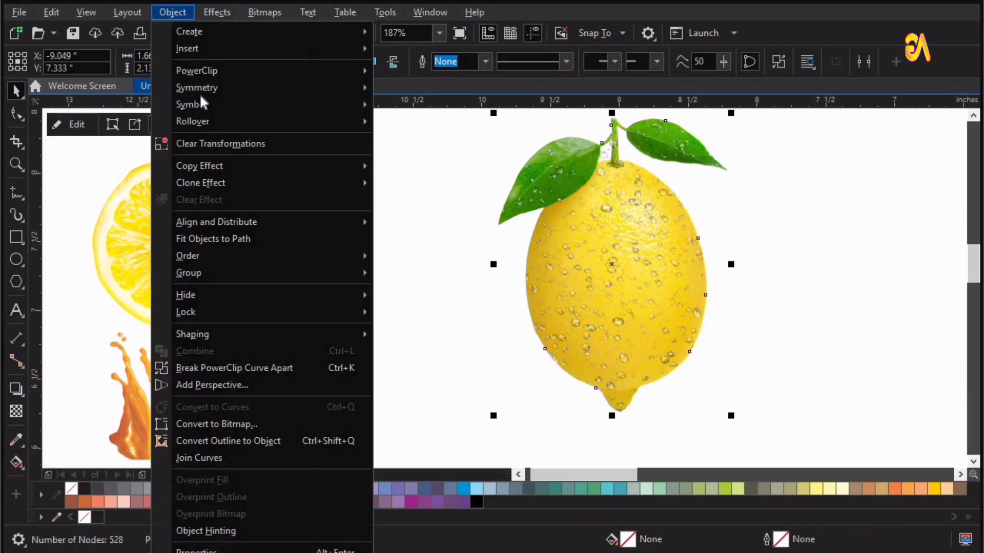
{"action": "left_click", "coordinate": [237, 372]}
{"action": "key", "text": "Escape"}
Spread the four lemon pieces apart into a staggered stack with gaps between the cuts.
{"action": "left_click", "coordinate": [607, 372]}
{"action": "left_click_drag", "start_coordinate": [629, 389], "coordinate": [691, 426]}
{"action": "left_click_drag", "start_coordinate": [615, 343], "coordinate": [594, 365]}
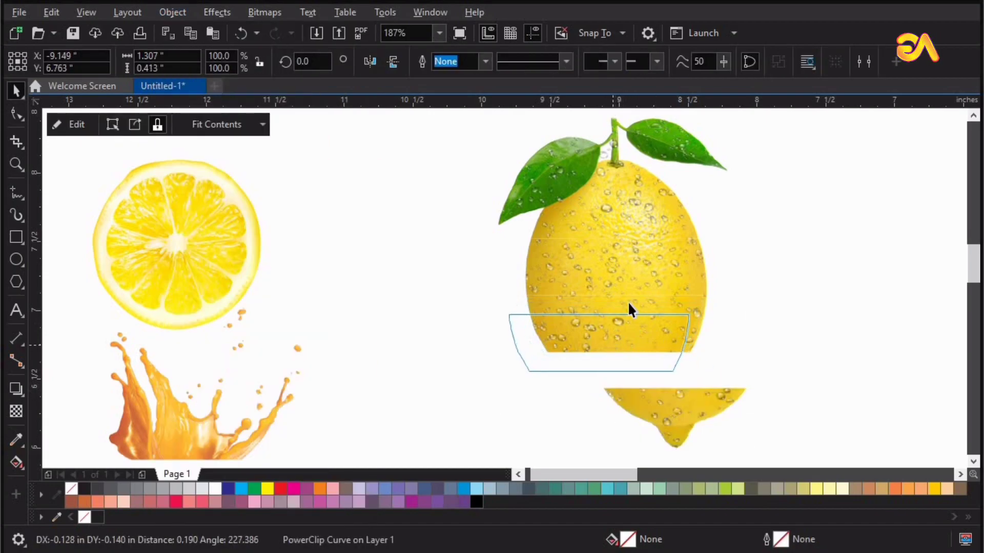
{"action": "left_click_drag", "start_coordinate": [639, 279], "coordinate": [610, 299]}
{"action": "left_click_drag", "start_coordinate": [630, 223], "coordinate": [573, 207]}
{"action": "left_click_drag", "start_coordinate": [607, 289], "coordinate": [619, 278]}
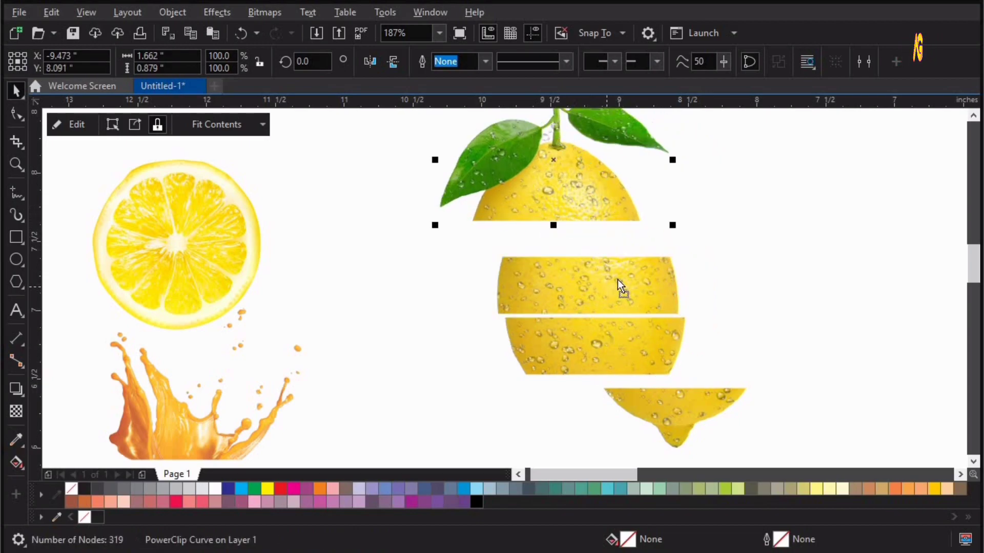
Shrink the round lemon slice to about 0.63 in wide and move it onto the top lemon piece.
{"action": "left_click", "coordinate": [197, 234]}
{"action": "left_click_drag", "start_coordinate": [274, 339], "coordinate": [184, 251]}
{"action": "left_click", "coordinate": [208, 269]}
{"action": "mouse_move", "coordinate": [149, 218]}
{"action": "left_mouse_down"}
{"action": "mouse_move", "coordinate": [423, 274]}
{"action": "mouse_move", "coordinate": [555, 253]}
{"action": "left_mouse_up"}
Squash the slice into an ellipse about 1.25 in wide and 0.37 in high across the top piece's lower cut.
{"action": "key", "text": "F2"}
{"action": "left_click_drag", "start_coordinate": [346, 312], "coordinate": [784, 125]}
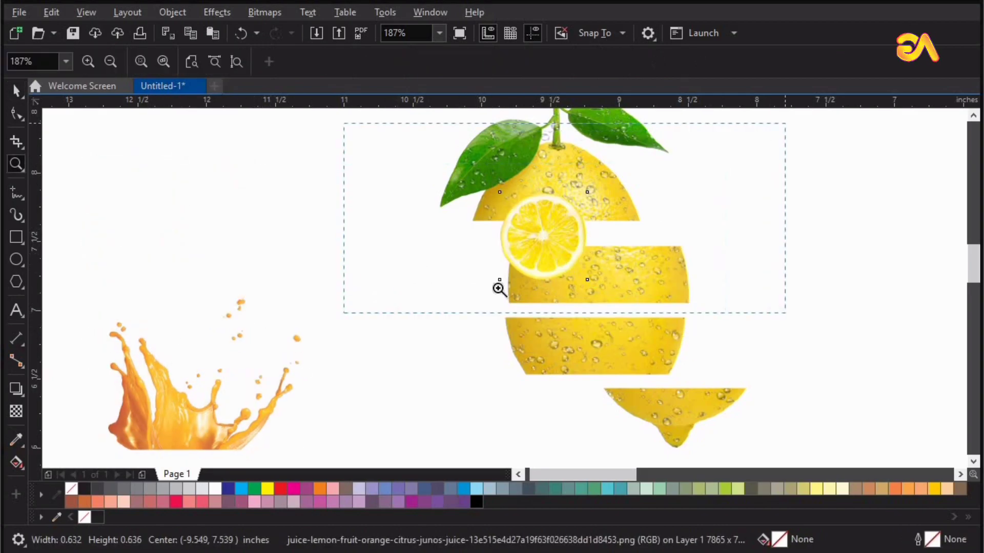
{"action": "left_click_drag", "start_coordinate": [465, 409], "coordinate": [465, 312]}
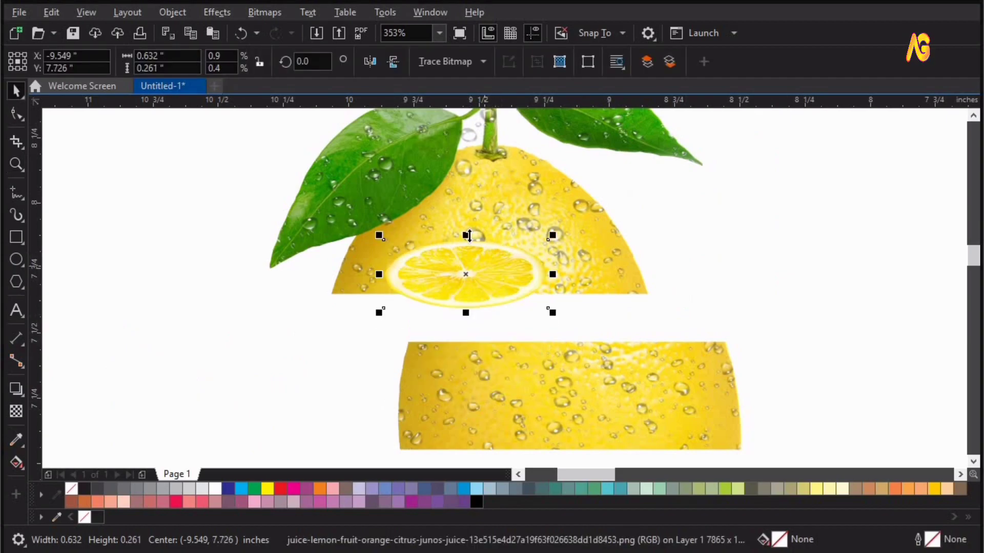
{"action": "left_click_drag", "start_coordinate": [472, 255], "coordinate": [472, 255]}
{"action": "left_click_drag", "start_coordinate": [621, 343], "coordinate": [656, 344]}
{"action": "left_click_drag", "start_coordinate": [380, 344], "coordinate": [322, 366]}
Centre the slice horizontally on the top lemon piece and flatten it to about 0.2 in high.
{"action": "key", "text": "F2"}
{"action": "left_click_drag", "start_coordinate": [209, 161], "coordinate": [776, 442]}
{"action": "left_click", "coordinate": [522, 169], "text": "shift"}
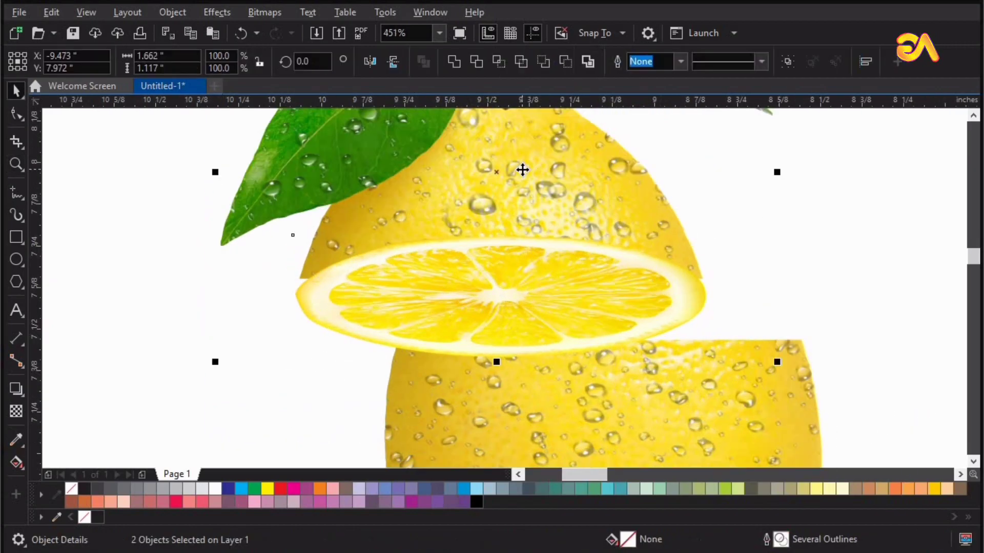
{"action": "left_click", "coordinate": [555, 316]}
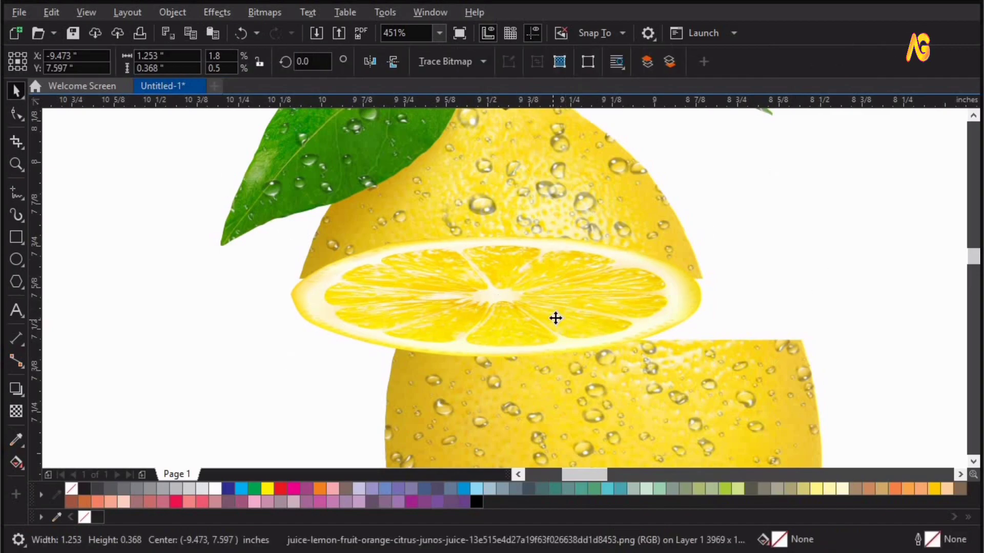
{"action": "left_click", "coordinate": [506, 352]}
{"action": "left_click", "coordinate": [500, 356]}
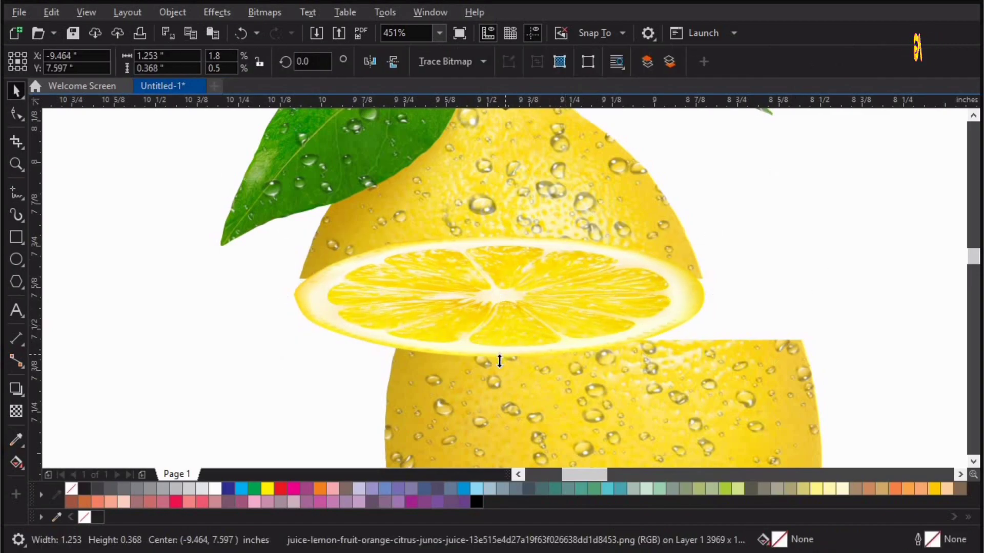
{"action": "left_click_drag", "start_coordinate": [509, 334], "coordinate": [742, 297]}
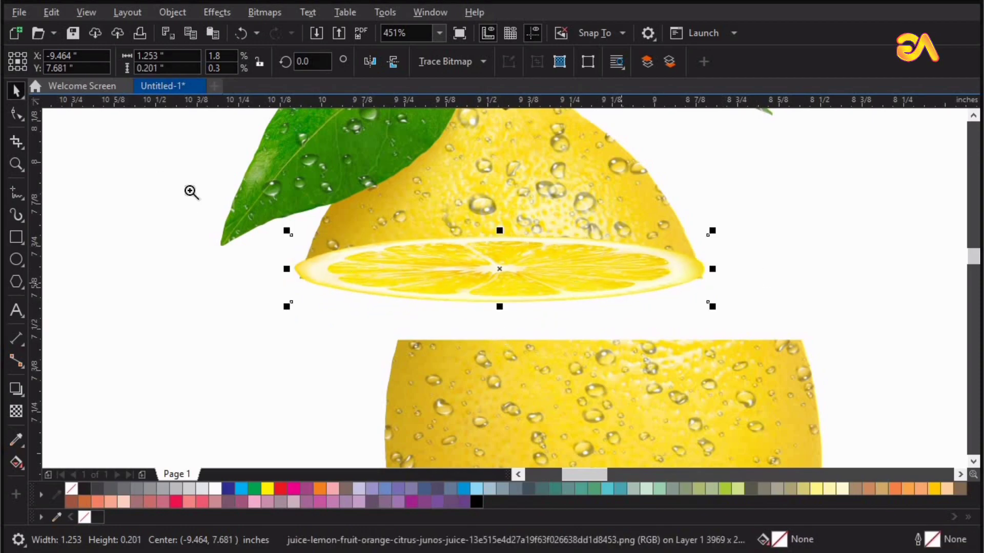
Lower the slice slightly and resize it to about 1.24 in wide so its left tip meets the top piece's cut edge.
{"action": "left_click_drag", "start_coordinate": [190, 191], "coordinate": [591, 362]}
{"action": "key", "text": "Down"}
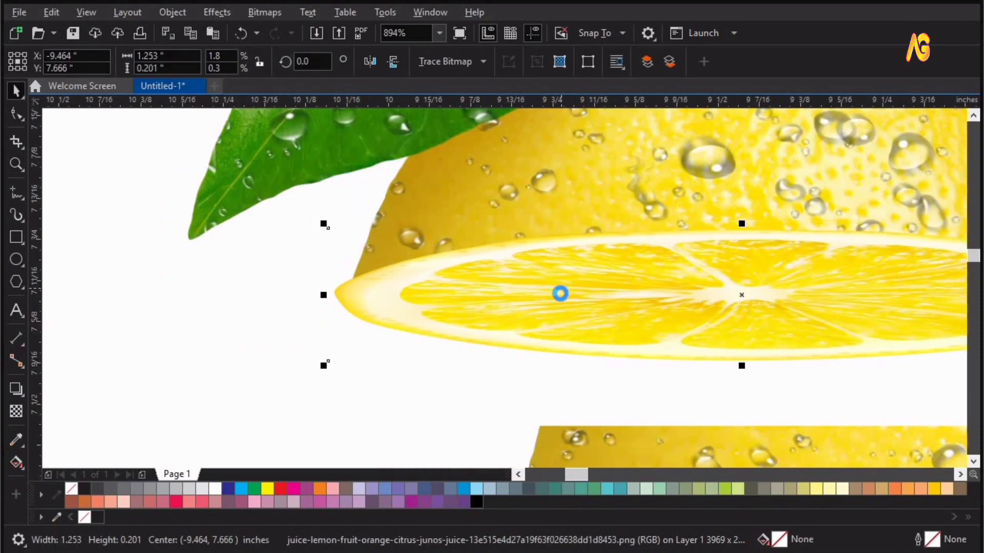
{"action": "key", "text": "Down"}
{"action": "left_click_drag", "start_coordinate": [327, 243], "coordinate": [334, 215]}
{"action": "left_click_drag", "start_coordinate": [233, 377], "coordinate": [571, 153]}
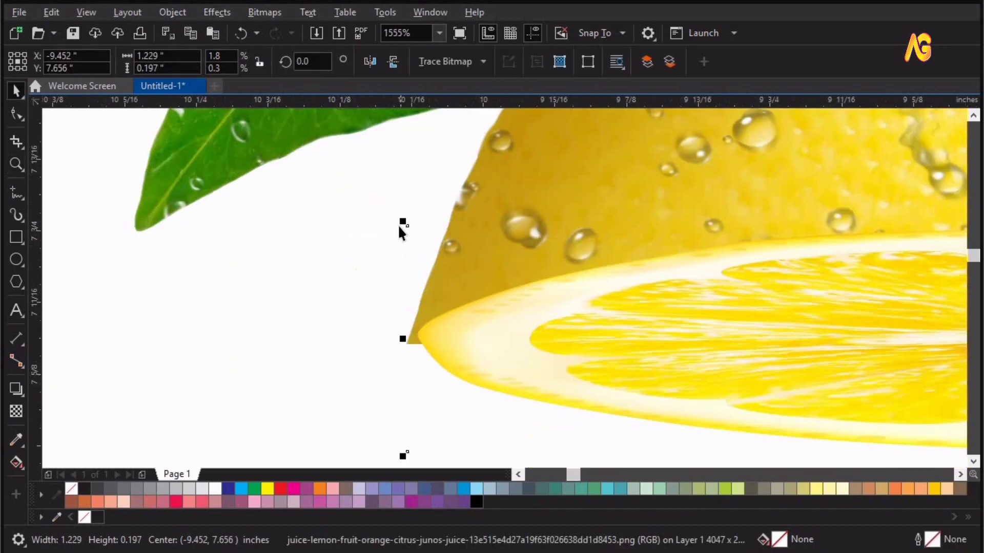
{"action": "left_click_drag", "start_coordinate": [401, 219], "coordinate": [392, 211]}
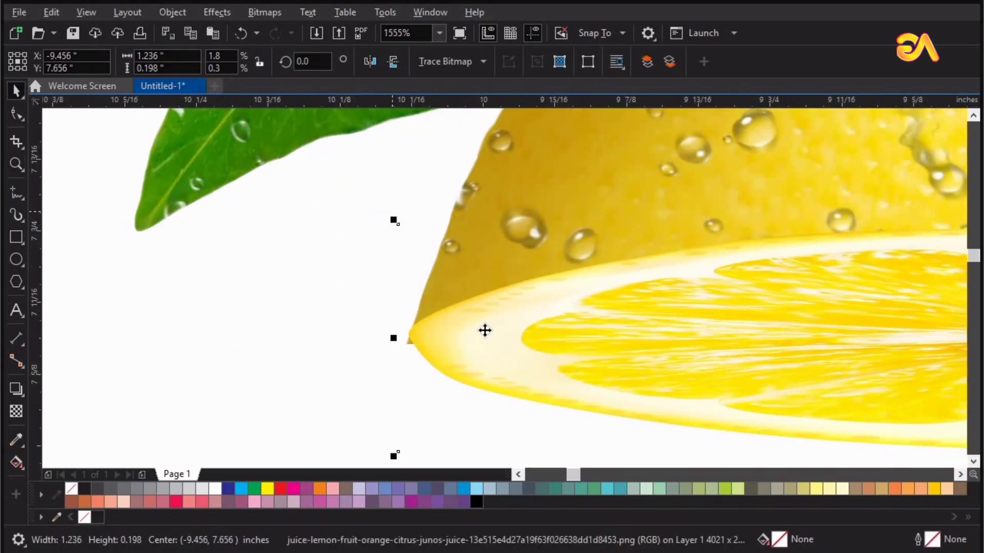
{"action": "left_click_drag", "start_coordinate": [484, 342], "coordinate": [480, 338]}
{"action": "left_click_drag", "start_coordinate": [394, 229], "coordinate": [391, 228]}
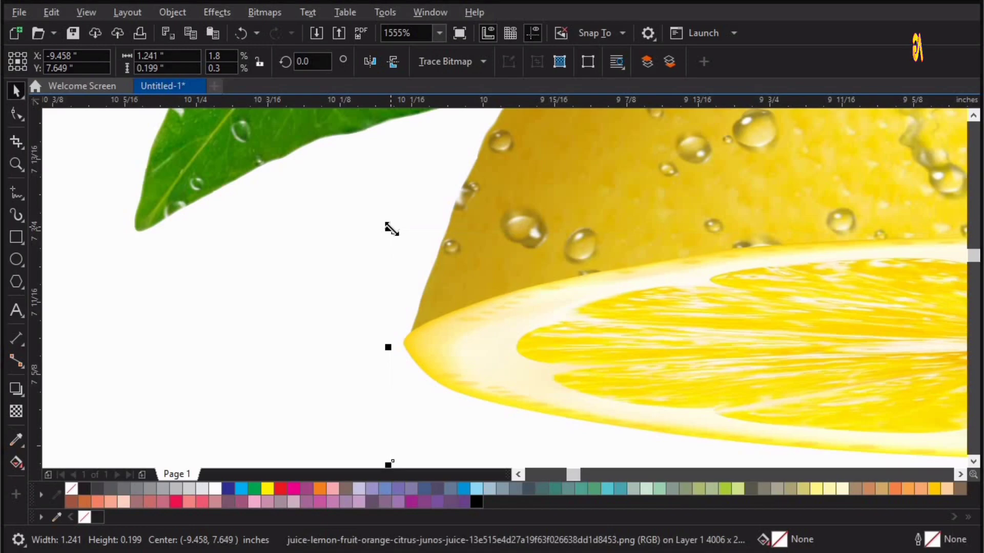
Fine-tune the slice's size at its right tip so it meets the top piece's cut edge.
{"action": "key", "text": "F4"}
{"action": "key", "text": "z"}
{"action": "left_click_drag", "start_coordinate": [648, 215], "coordinate": [736, 266]}
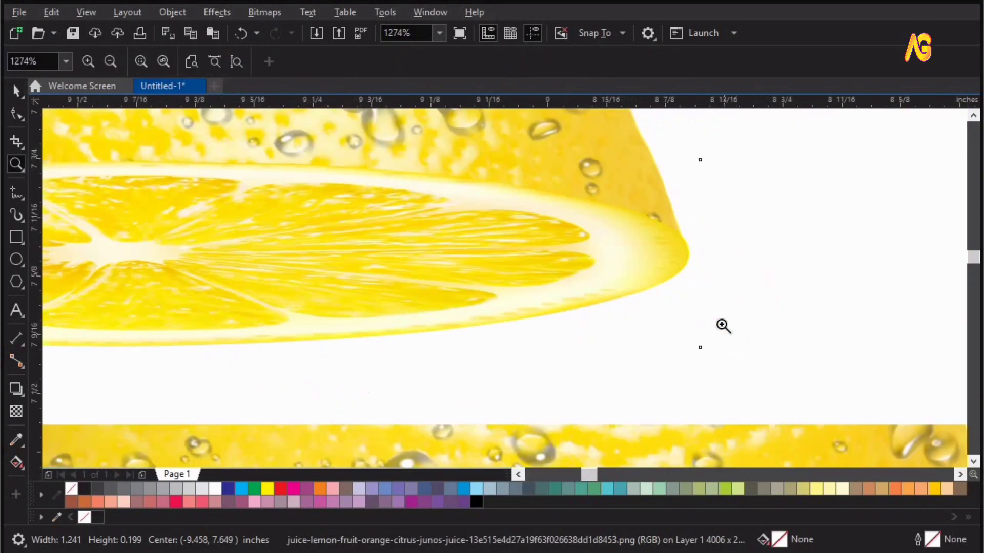
{"action": "key", "text": "space"}
{"action": "left_click_drag", "start_coordinate": [705, 158], "coordinate": [684, 164]}
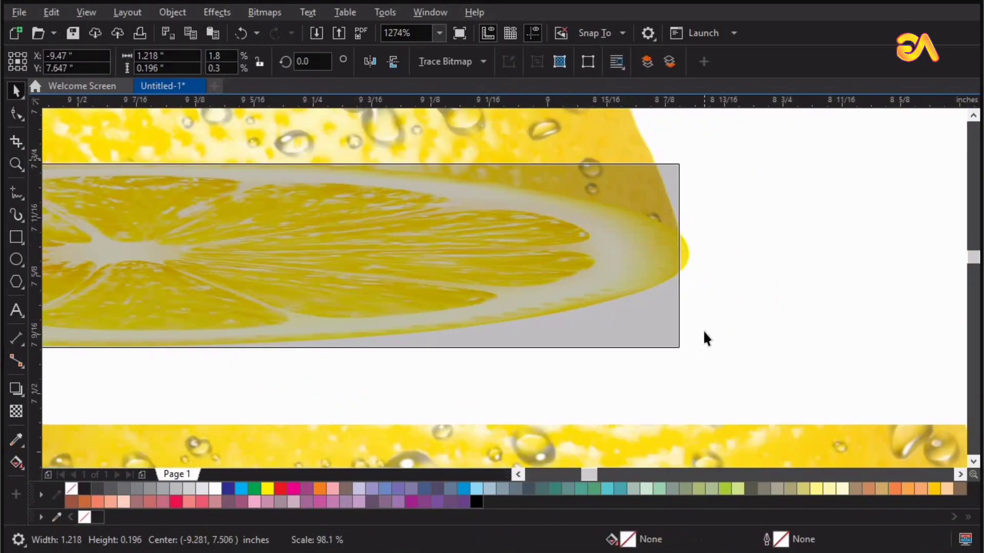
{"action": "left_click_drag", "start_coordinate": [691, 362], "coordinate": [704, 359]}
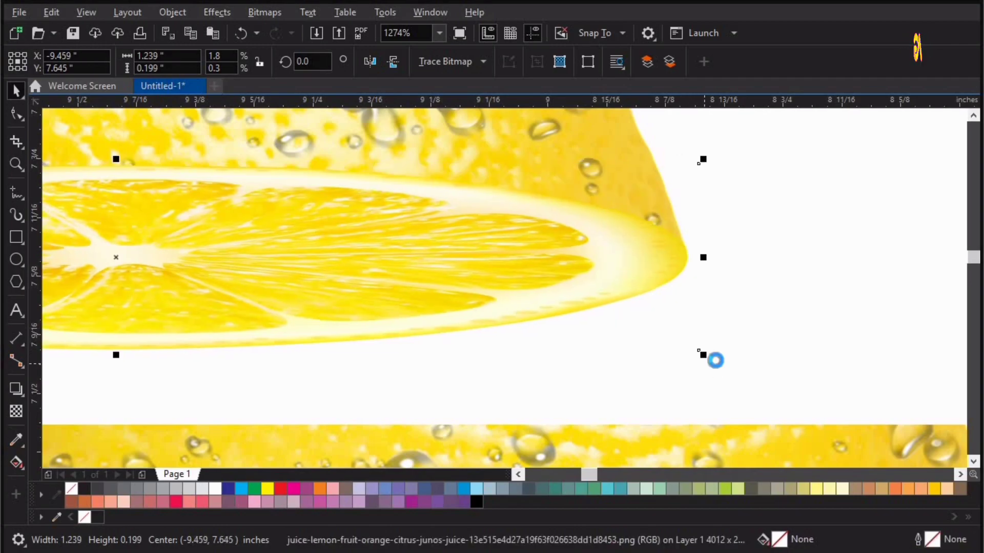
Copy the fitted slice and place the copy on the upper cut of the second lemon piece.
{"action": "scroll", "coordinate": [711, 309], "scroll_direction": "down", "scroll_amount": 5}
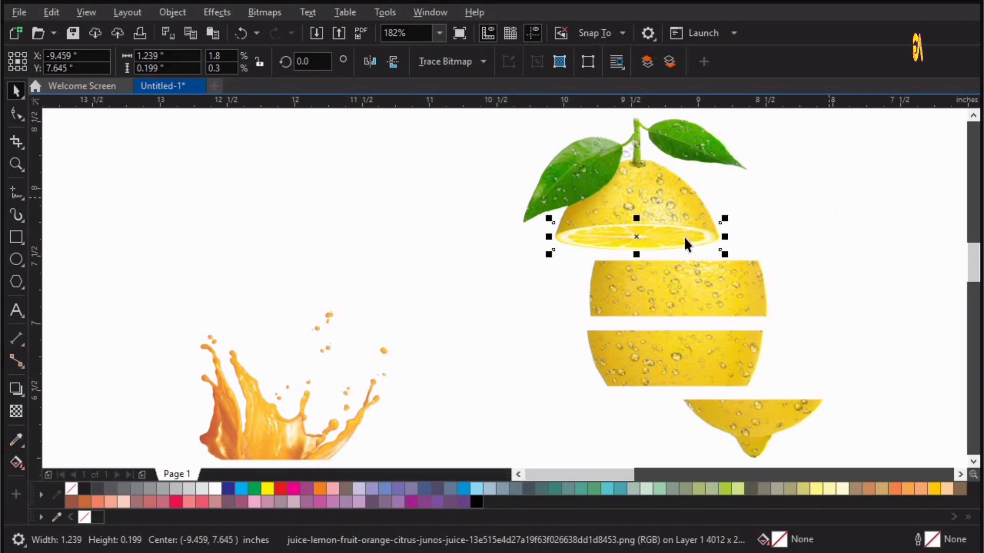
{"action": "left_click_drag", "start_coordinate": [683, 236], "coordinate": [659, 285]}
{"action": "right_click", "coordinate": [659, 285]}
{"action": "key", "text": "z"}
{"action": "left_click_drag", "start_coordinate": [398, 195], "coordinate": [878, 352]}
{"action": "key", "text": "space"}
{"action": "left_click_drag", "start_coordinate": [469, 334], "coordinate": [578, 287]}
Centre the copied slice horizontally on the second lemon piece.
{"action": "key", "text": "z"}
{"action": "left_click_drag", "start_coordinate": [310, 196], "coordinate": [837, 379]}
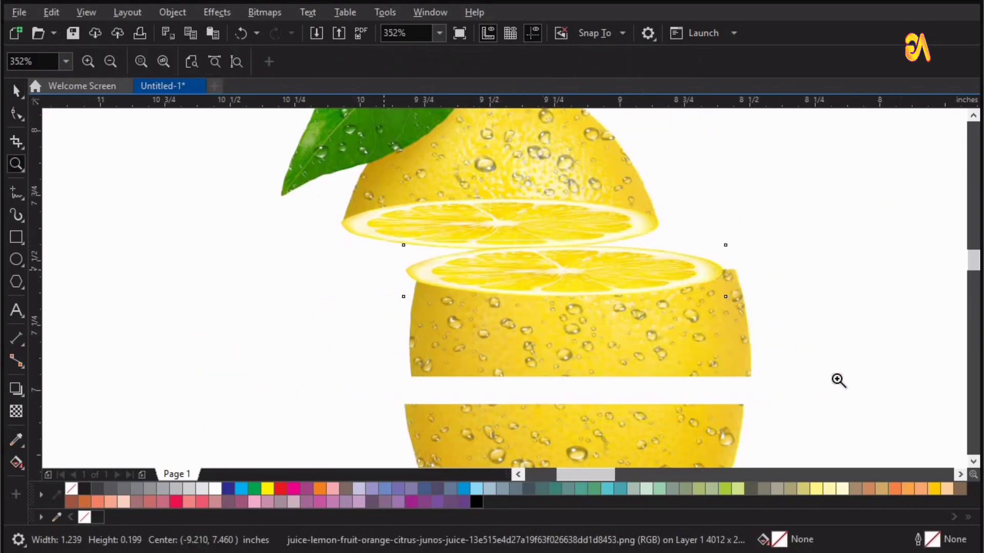
{"action": "key", "text": "space"}
{"action": "left_click", "coordinate": [672, 383], "text": "shift"}
{"action": "key", "text": "c"}
{"action": "key", "text": "Escape"}
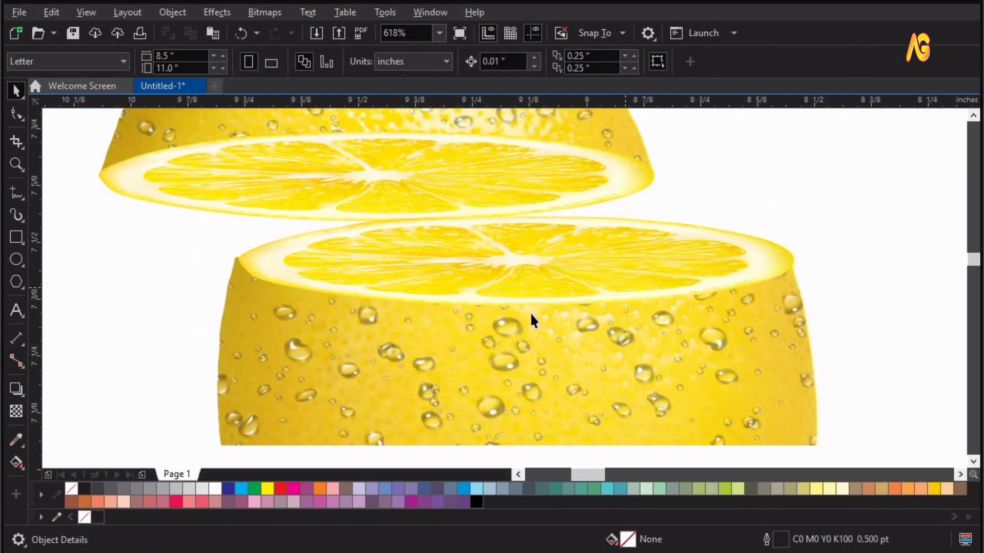
Flatten the second piece's slice to about 0.07 in high and shift it so its tips meet the cut edges.
{"action": "left_click", "coordinate": [528, 307]}
{"action": "left_click_drag", "start_coordinate": [516, 310], "coordinate": [529, 279]}
{"action": "left_click_drag", "start_coordinate": [517, 224], "coordinate": [517, 237]}
{"action": "key", "text": "z"}
{"action": "left_click_drag", "start_coordinate": [149, 327], "coordinate": [571, 181]}
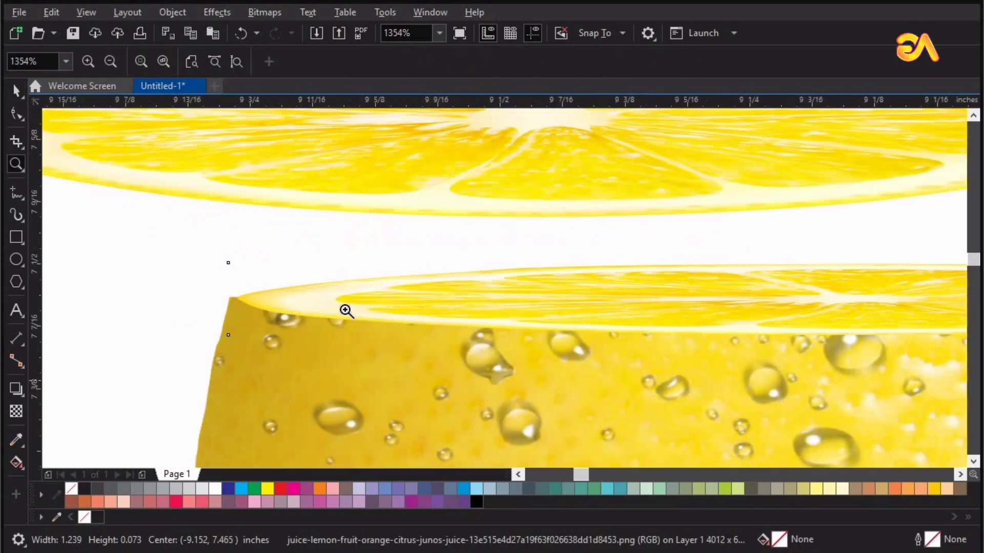
{"action": "key", "text": "space"}
{"action": "left_click_drag", "start_coordinate": [300, 302], "coordinate": [297, 302]}
{"action": "key", "text": "z"}
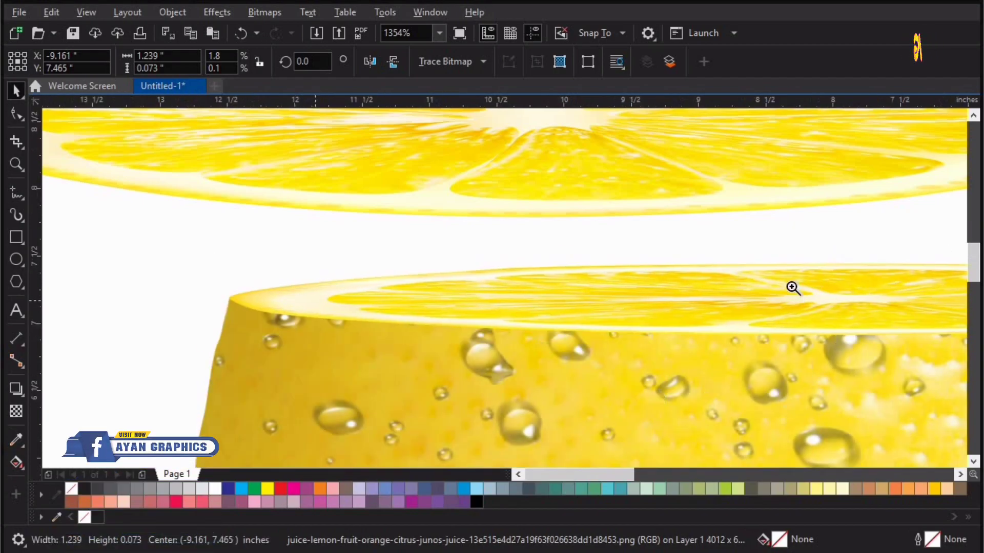
{"action": "right_click", "coordinate": [792, 287]}
{"action": "left_click_drag", "start_coordinate": [690, 223], "coordinate": [775, 273]}
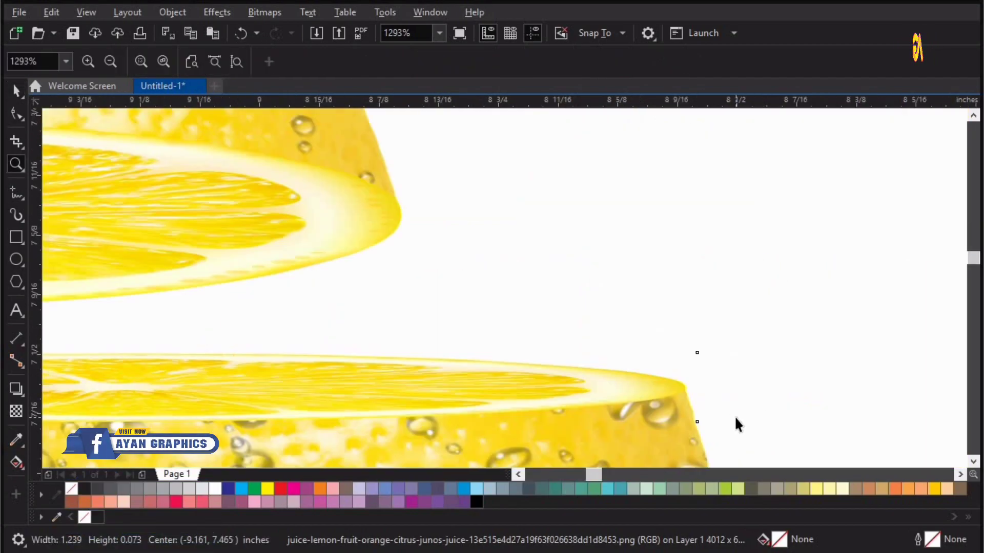
Copy the flattened slice and place the copy on the upper cut of the third lemon piece.
{"action": "right_click", "coordinate": [736, 424]}
{"action": "left_click_drag", "start_coordinate": [475, 211], "coordinate": [857, 425]}
{"action": "key", "text": "space"}
{"action": "left_click_drag", "start_coordinate": [539, 191], "coordinate": [533, 288]}
{"action": "right_click", "coordinate": [534, 288]}
{"action": "key", "text": "z"}
{"action": "left_click_drag", "start_coordinate": [818, 222], "coordinate": [330, 353]}
{"action": "key", "text": "space"}
{"action": "left_click_drag", "start_coordinate": [489, 299], "coordinate": [472, 319]}
Centre the new slice copy horizontally on the third lemon piece.
{"action": "key", "text": "z"}
{"action": "left_click_drag", "start_coordinate": [849, 208], "coordinate": [442, 343]}
{"action": "scroll", "coordinate": [443, 340], "scroll_direction": "down", "scroll_amount": 1}
{"action": "left_click_drag", "start_coordinate": [92, 424], "coordinate": [652, 239]}
{"action": "key", "text": "space"}
{"action": "left_click", "coordinate": [465, 376], "text": "shift"}
Resize the third piece's slice to about 1.34 in wide and 0.07 in high so it covers the upper cut.
{"action": "left_click", "coordinate": [598, 271]}
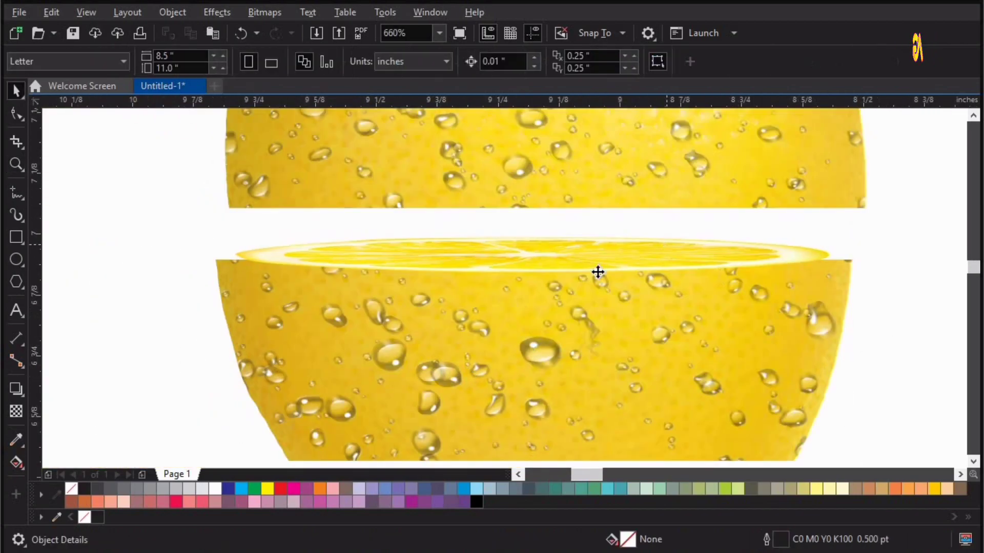
{"action": "left_click_drag", "start_coordinate": [535, 233], "coordinate": [535, 237]}
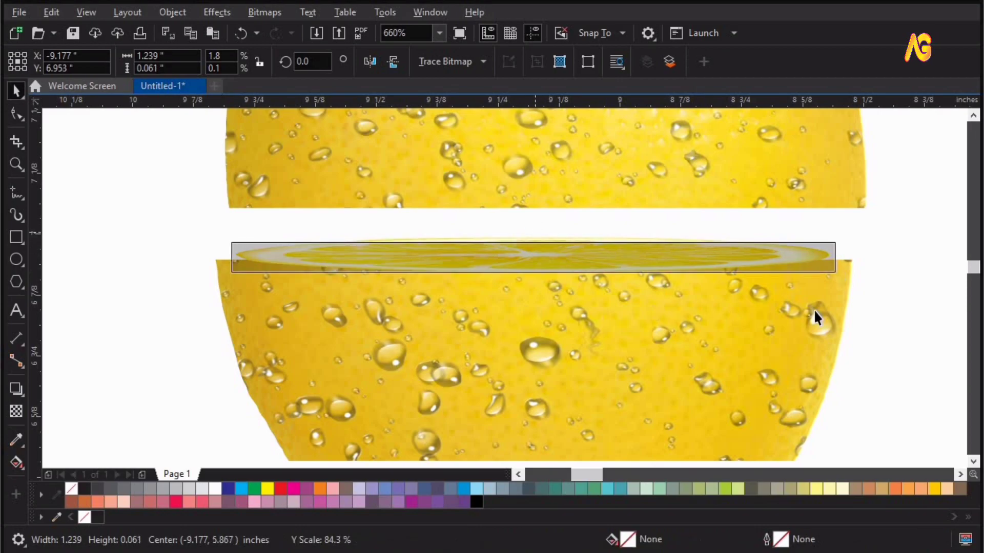
{"action": "left_click_drag", "start_coordinate": [848, 280], "coordinate": [863, 277]}
{"action": "key", "text": "F2"}
{"action": "left_click_drag", "start_coordinate": [709, 208], "coordinate": [979, 347]}
{"action": "left_click_drag", "start_coordinate": [476, 240], "coordinate": [475, 247]}
Copy the third piece's slice to just above the bottom lemon piece and shrink it to about 0.94 in wide.
{"action": "key", "text": "F4"}
{"action": "key", "text": "F2"}
{"action": "left_click_drag", "start_coordinate": [965, 465], "coordinate": [455, 252]}
{"action": "left_click_drag", "start_coordinate": [560, 309], "coordinate": [708, 427]}
{"action": "key", "text": "F2"}
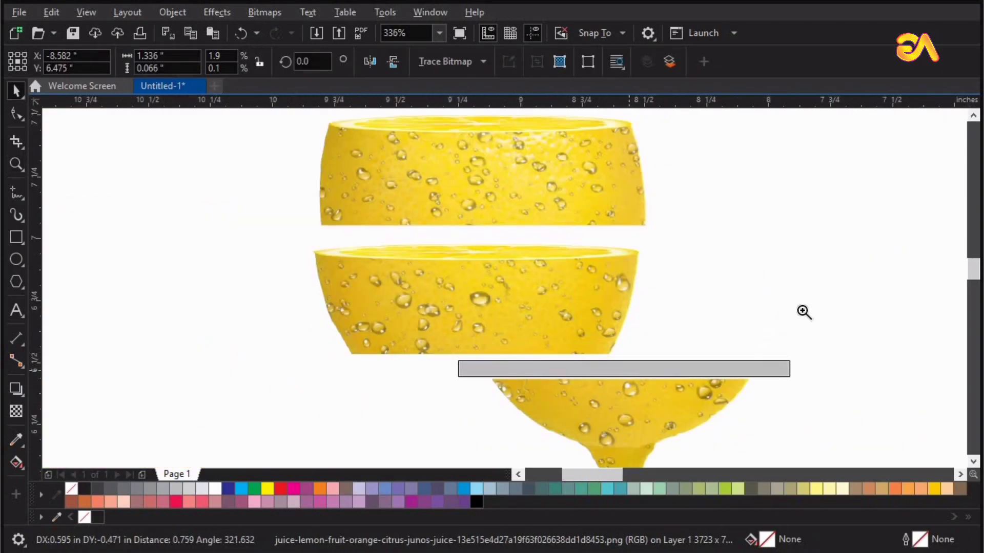
{"action": "left_click_drag", "start_coordinate": [352, 288], "coordinate": [353, 289]}
{"action": "left_click_drag", "start_coordinate": [234, 265], "coordinate": [325, 268]}
Centre the small slice horizontally on the bottom lemon piece.
{"action": "key", "text": "F2"}
{"action": "left_click_drag", "start_coordinate": [775, 206], "coordinate": [308, 413]}
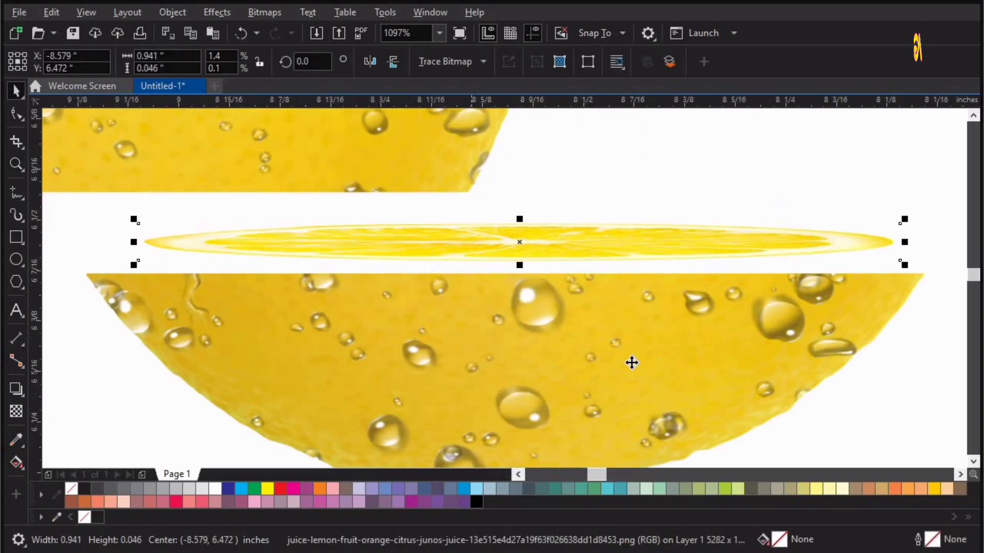
{"action": "left_click", "coordinate": [610, 430], "text": "shift"}
{"action": "key", "text": "c"}
{"action": "left_click", "coordinate": [862, 380]}
Move the slice down onto the bottom lemon piece and enlarge it to about 1.06 in wide and 0.05 in high.
{"action": "left_click_drag", "start_coordinate": [659, 241], "coordinate": [631, 263]}
{"action": "left_click_drag", "start_coordinate": [895, 239], "coordinate": [941, 225]}
{"action": "key", "text": "F2"}
{"action": "left_click_drag", "start_coordinate": [678, 203], "coordinate": [951, 323]}
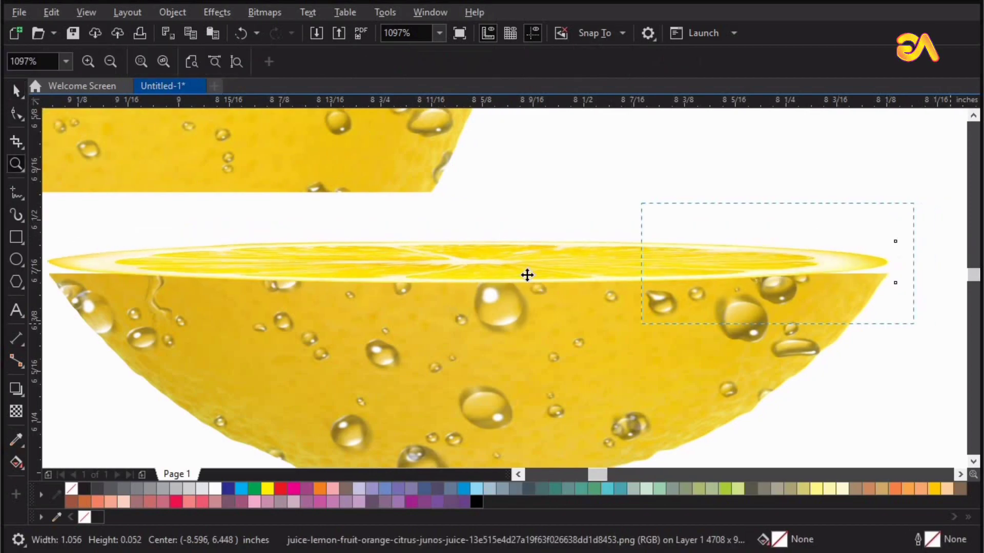
Lower the slice slightly so its ends meet both corners of the bottom lemon piece's cut.
{"action": "left_click_drag", "start_coordinate": [529, 235], "coordinate": [528, 255]}
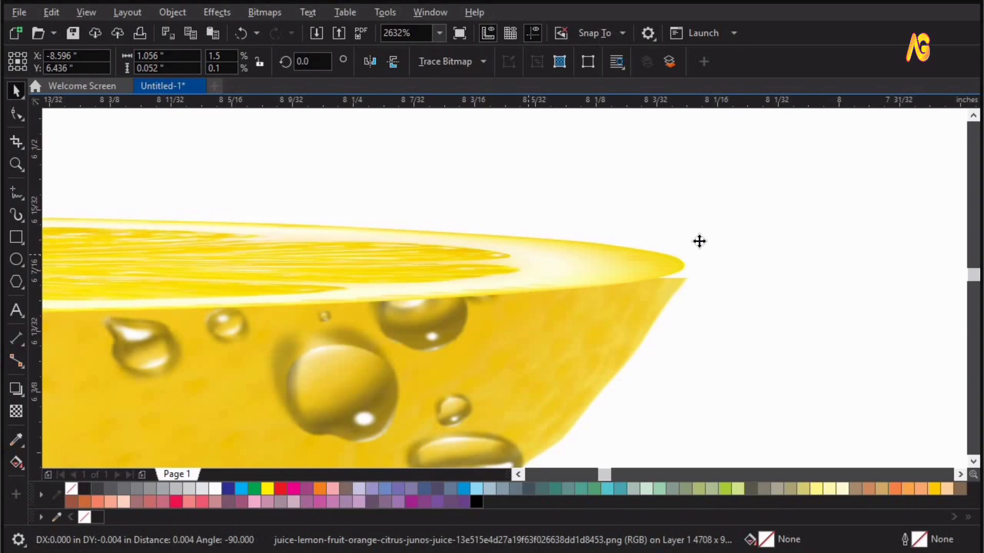
{"action": "left_click_drag", "start_coordinate": [699, 242], "coordinate": [700, 242]}
{"action": "left_click_drag", "start_coordinate": [643, 272], "coordinate": [643, 275]}
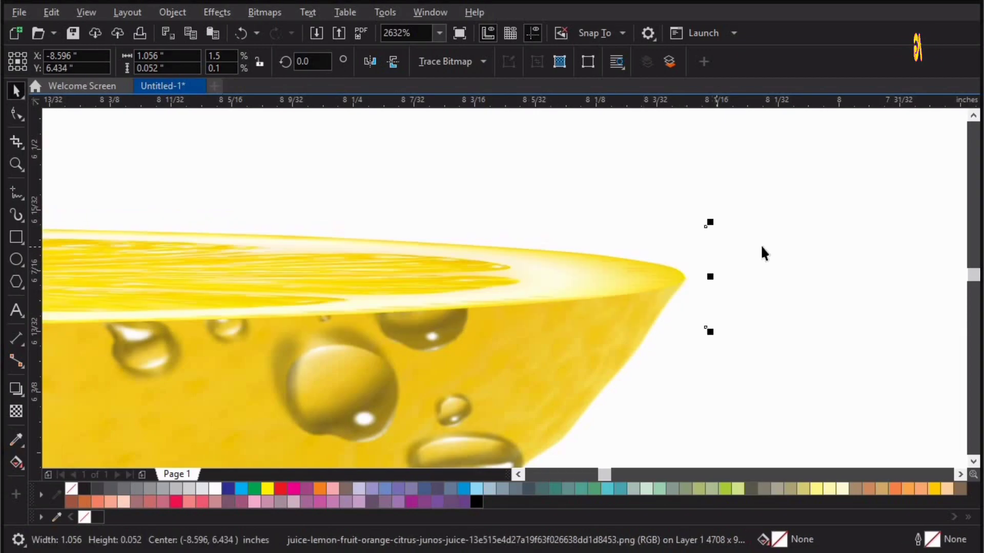
{"action": "key", "text": "F4"}
{"action": "key", "text": "F2"}
{"action": "left_click_drag", "start_coordinate": [644, 396], "coordinate": [757, 419]}
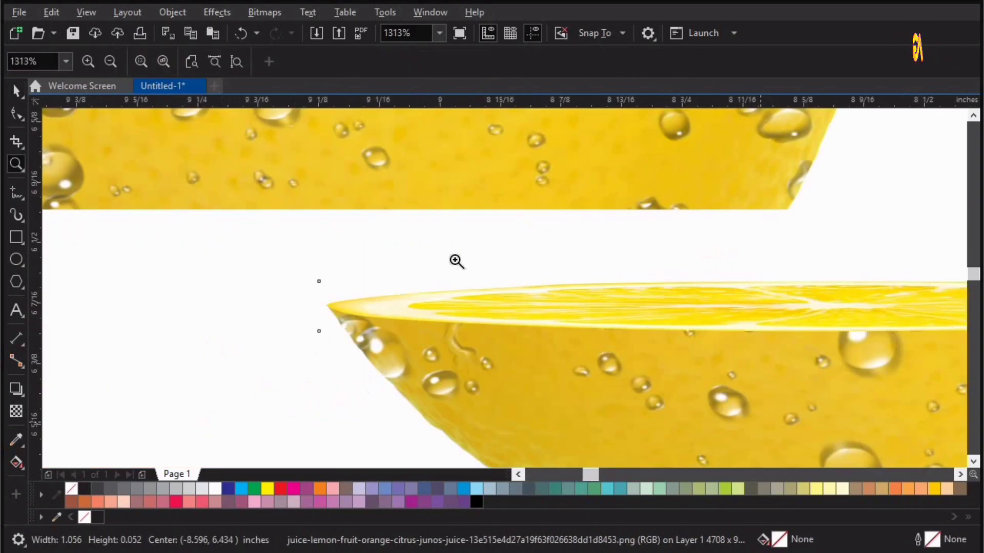
{"action": "left_click_drag", "start_coordinate": [504, 224], "coordinate": [282, 360]}
{"action": "key", "text": "F4"}
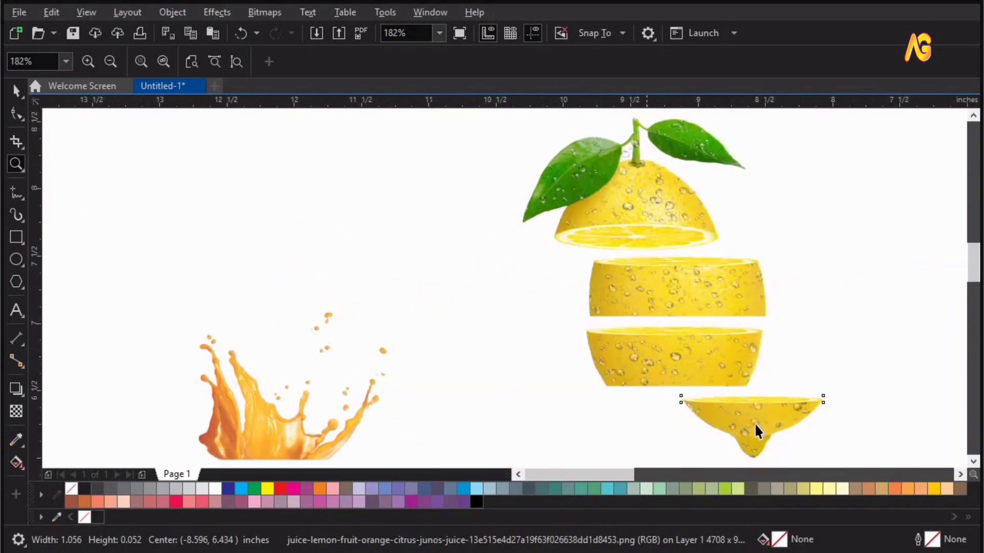
Group the bottom lemon piece with its slice face, and the third piece with its own slice face.
{"action": "key", "text": "space"}
{"action": "left_click", "coordinate": [754, 424], "text": "shift"}
{"action": "key", "text": "ctrl+g"}
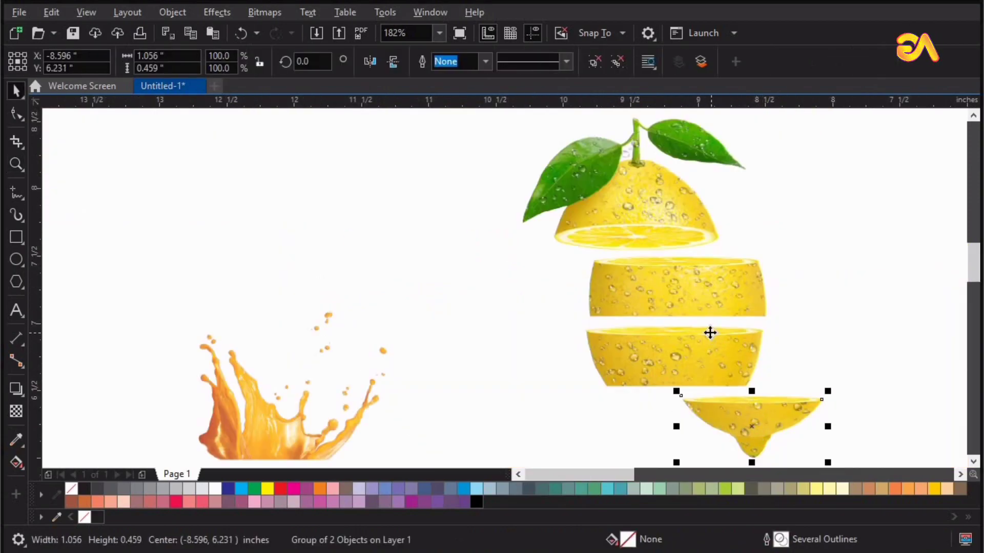
{"action": "left_click", "coordinate": [701, 349]}
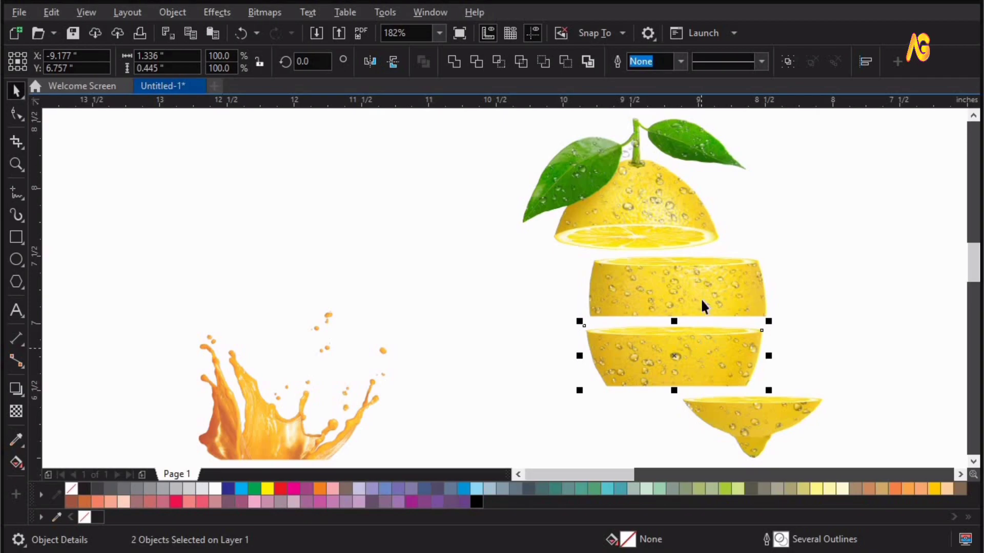
{"action": "key", "text": "ctrl+g"}
Group the second lemon piece with its slice face, and the leafy top piece with its own slice face.
{"action": "left_click", "coordinate": [684, 284]}
{"action": "left_click", "coordinate": [611, 249], "text": "shift"}
{"action": "key", "text": "ctrl+g"}
{"action": "left_click_drag", "start_coordinate": [611, 248], "coordinate": [648, 242]}
{"action": "key", "text": "ctrl+z"}
{"action": "left_click", "coordinate": [610, 197], "text": "shift"}
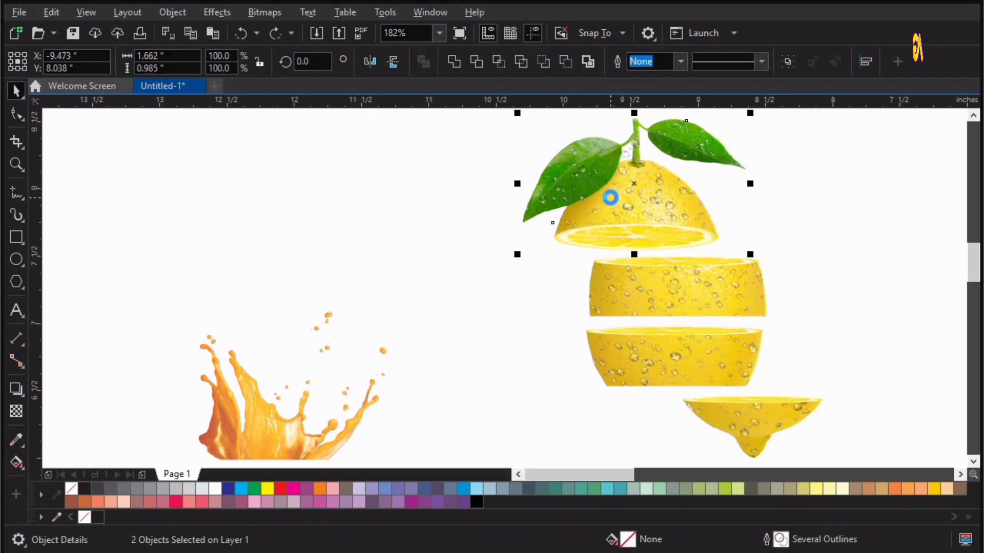
{"action": "key", "text": "ctrl+g"}
Move the juice splash over the lower lemon pieces and bring it to the front of the layer.
{"action": "left_click_drag", "start_coordinate": [263, 424], "coordinate": [722, 367]}
{"action": "key", "text": "F2"}
{"action": "left_click_drag", "start_coordinate": [485, 251], "coordinate": [979, 503]}
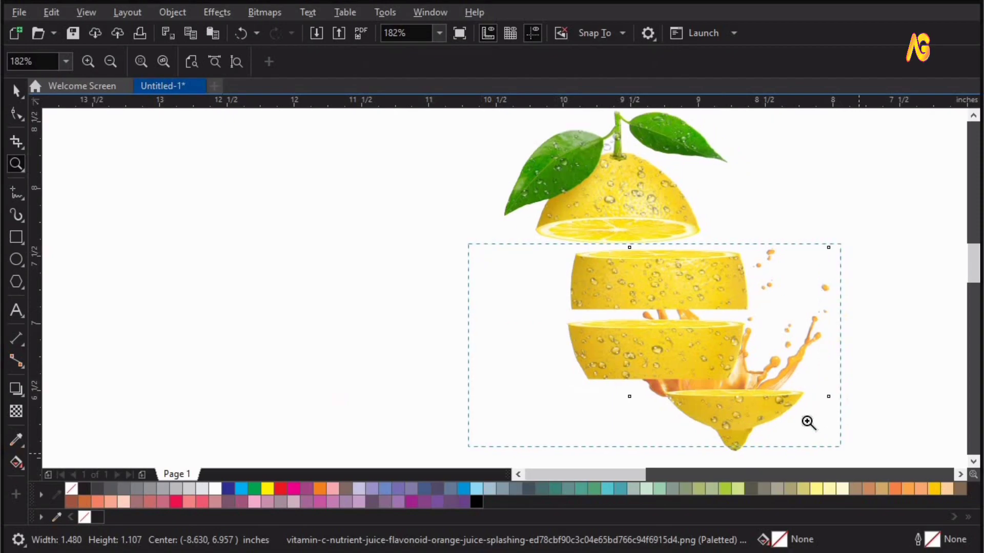
{"action": "key", "text": "space"}
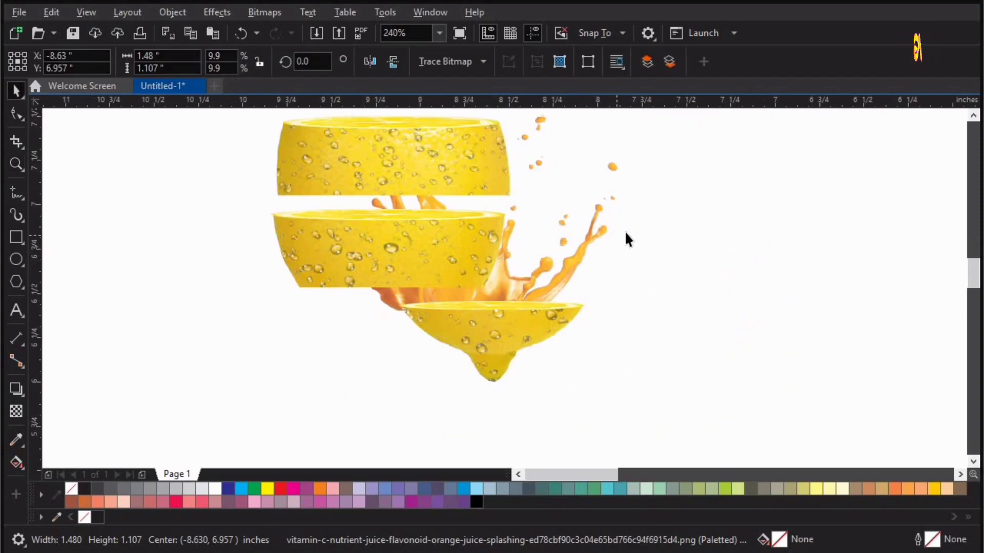
{"action": "key", "text": "shift+Page_Up"}
Shrink the juice splash to about 1.08 in wide and centre it horizontally on the bottom lemon piece.
{"action": "left_click_drag", "start_coordinate": [621, 133], "coordinate": [589, 138]}
{"action": "scroll", "coordinate": [515, 346], "scroll_direction": "up", "scroll_amount": 2}
{"action": "left_click", "coordinate": [562, 391], "text": "shift"}
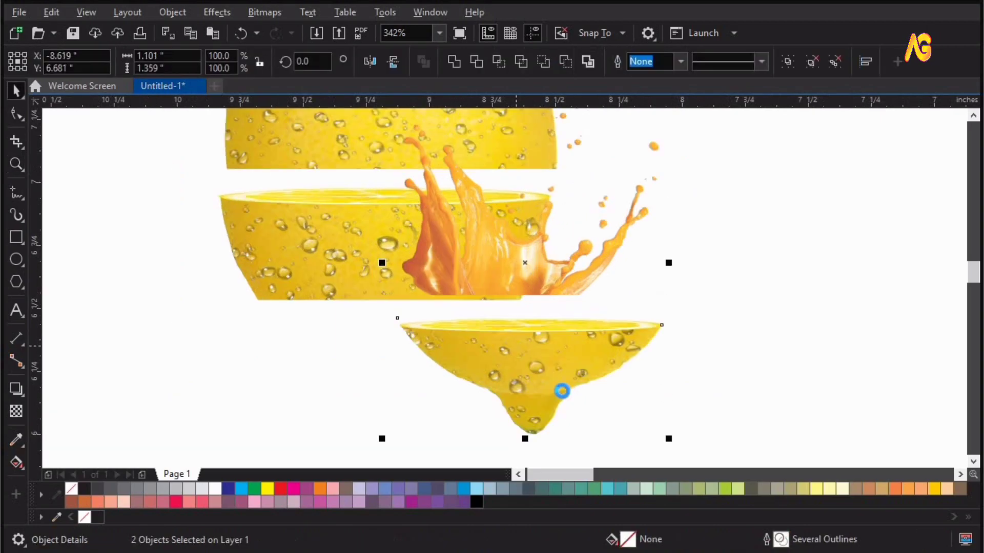
{"action": "key", "text": "c"}
Enlarge the splash to about 1.19 in wide and 0.89 in high and position it just above the bottom lemon piece.
{"action": "left_click", "coordinate": [596, 302]}
{"action": "left_click_drag", "start_coordinate": [522, 250], "coordinate": [523, 280]}
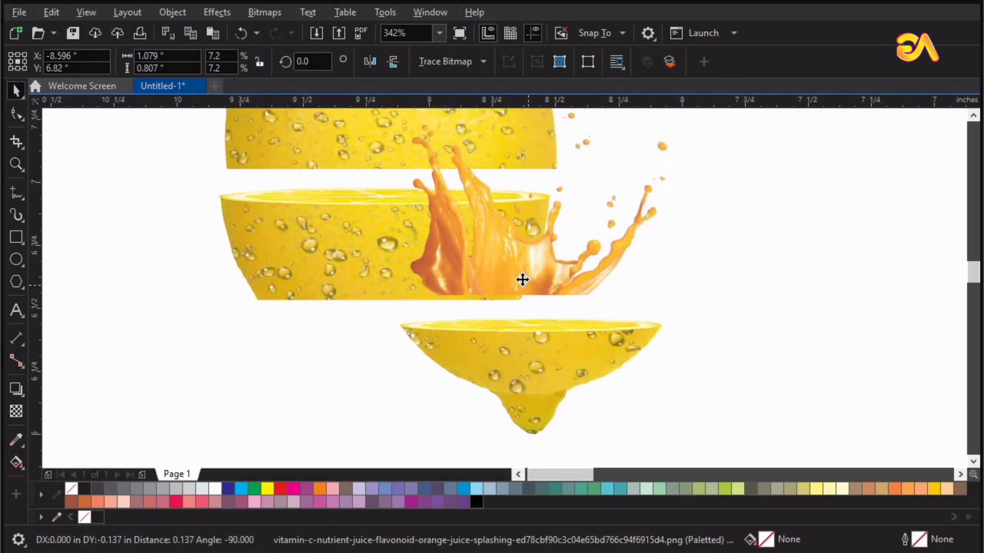
{"action": "key", "text": "F2"}
{"action": "left_click_drag", "start_coordinate": [221, 148], "coordinate": [808, 405]}
{"action": "left_click_drag", "start_coordinate": [725, 362], "coordinate": [792, 396]}
{"action": "left_click_drag", "start_coordinate": [564, 315], "coordinate": [551, 269]}
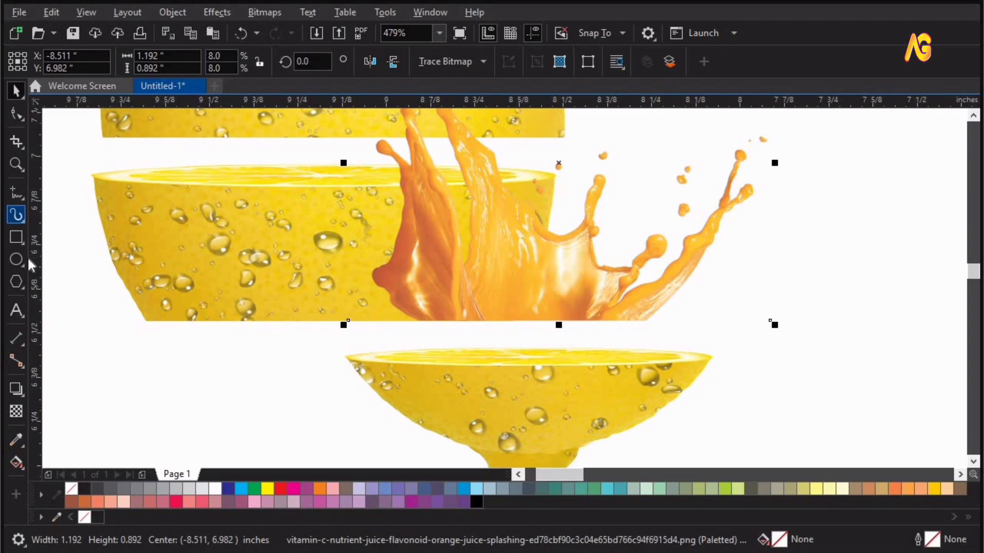
Draw an open Pen curve about 2.4 in wide that follows the front rim of the bottom piece's slice and extends past both sides.
{"action": "left_click", "coordinate": [24, 198]}
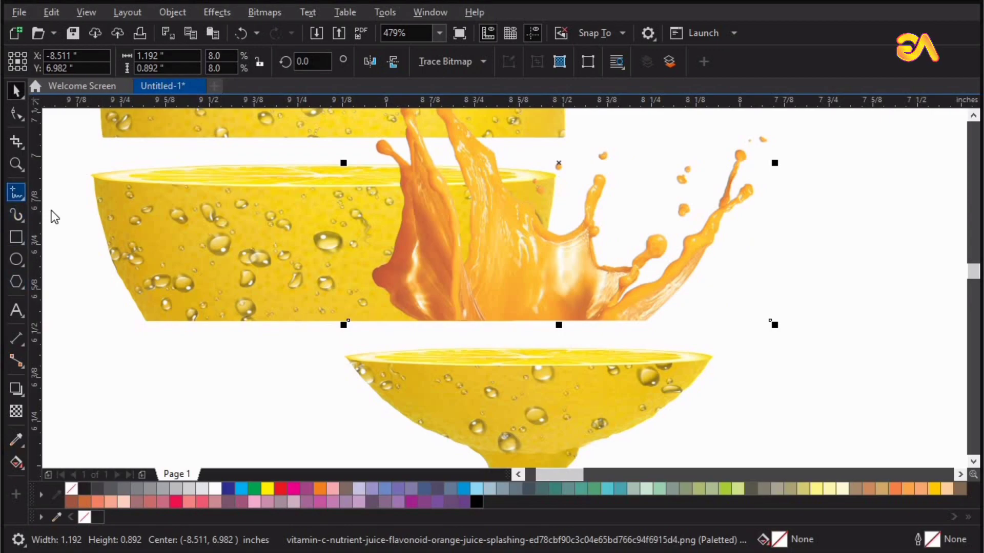
{"action": "left_click", "coordinate": [70, 245]}
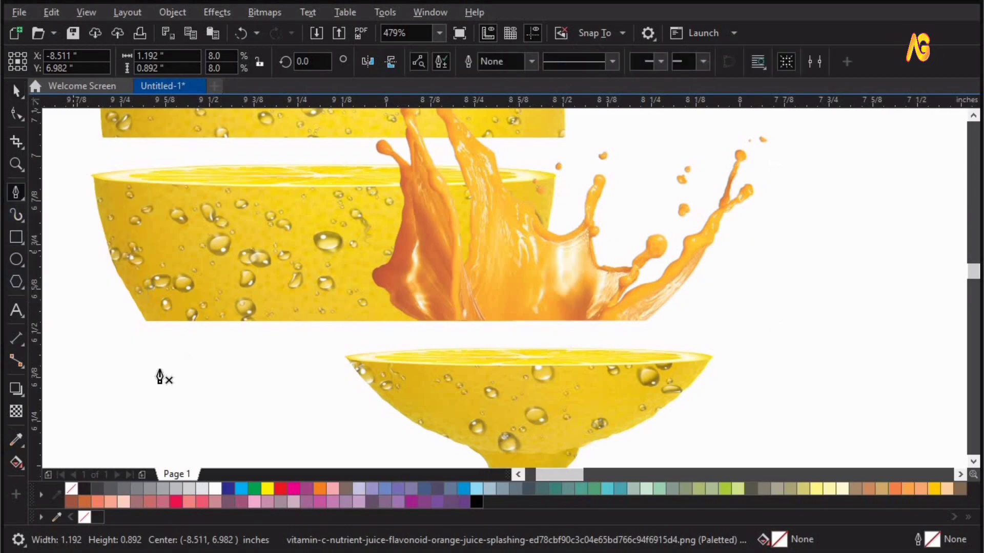
{"action": "left_click", "coordinate": [101, 369]}
{"action": "left_click", "coordinate": [377, 359]}
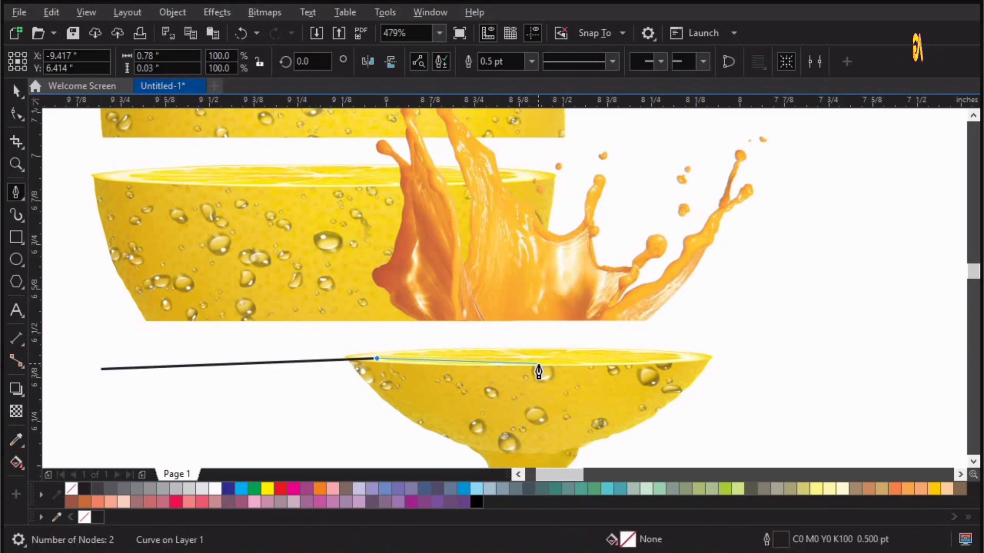
{"action": "left_click_drag", "start_coordinate": [536, 362], "coordinate": [594, 355]}
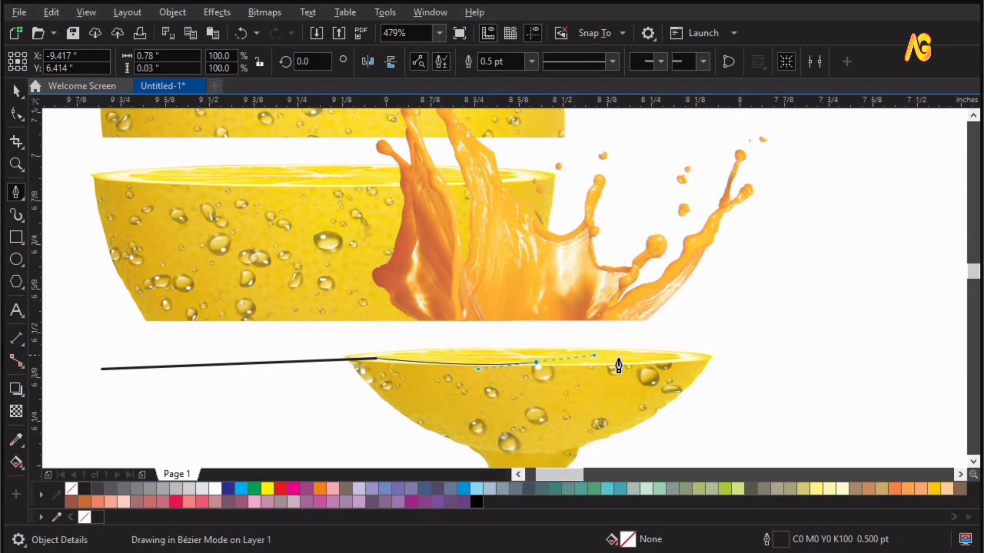
{"action": "double_click", "coordinate": [537, 363]}
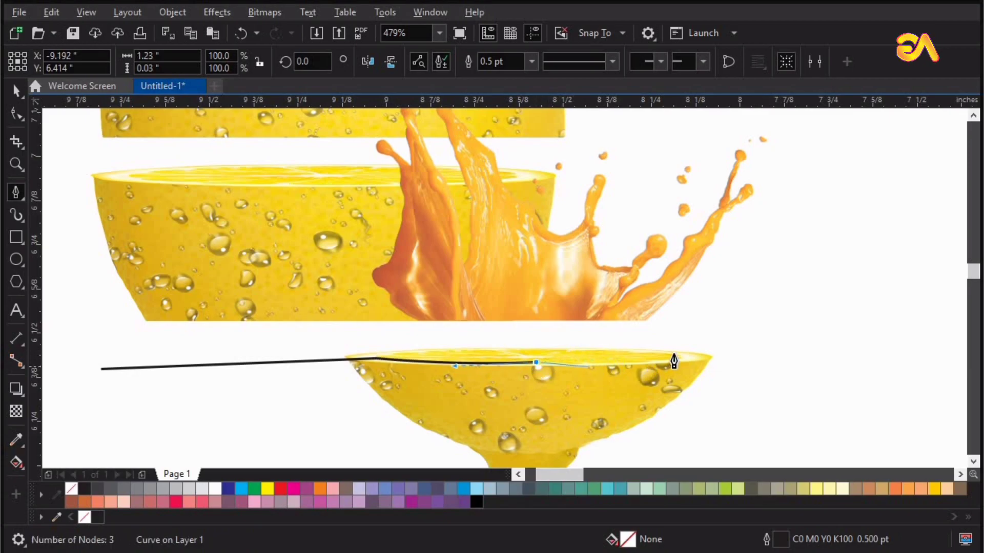
{"action": "left_click_drag", "start_coordinate": [677, 355], "coordinate": [718, 349]}
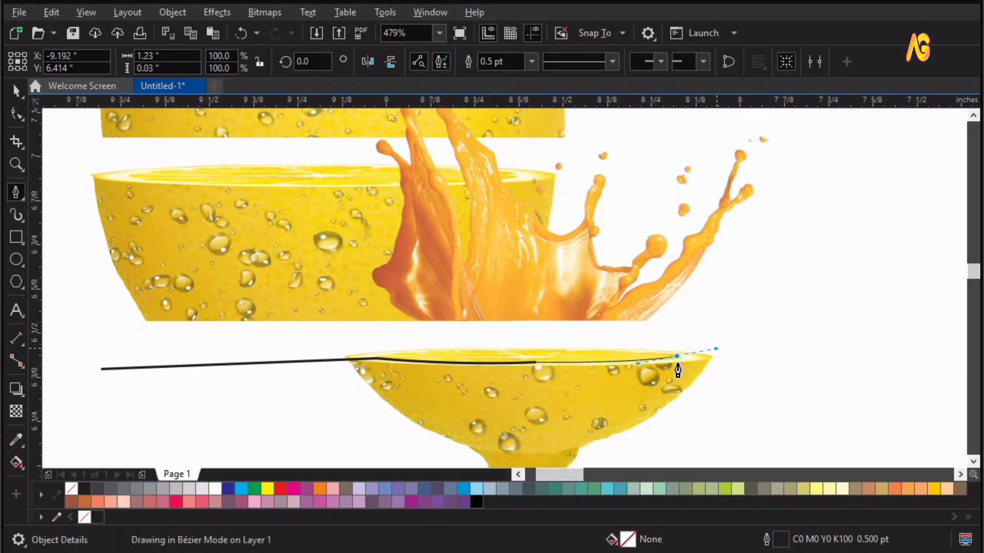
{"action": "double_click", "coordinate": [947, 285]}
Lower the juice splash onto the bottom slice so its base slightly overlaps the curve along the front rim.
{"action": "key", "text": "space"}
{"action": "left_click", "coordinate": [571, 264]}
{"action": "left_click_drag", "start_coordinate": [573, 300], "coordinate": [562, 302]}
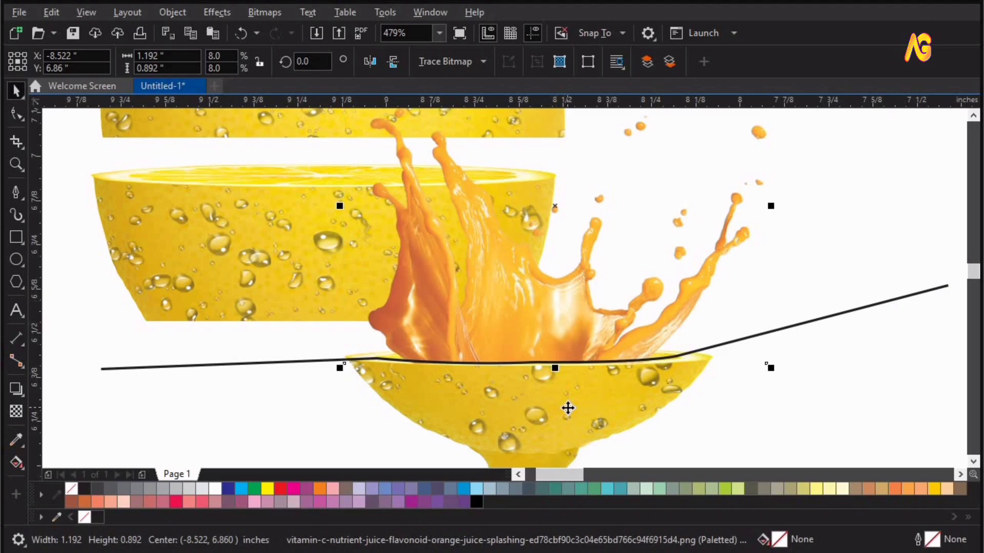
{"action": "left_click", "coordinate": [568, 409], "text": "shift"}
{"action": "key", "text": "c"}
{"action": "left_click_drag", "start_coordinate": [487, 315], "coordinate": [497, 319]}
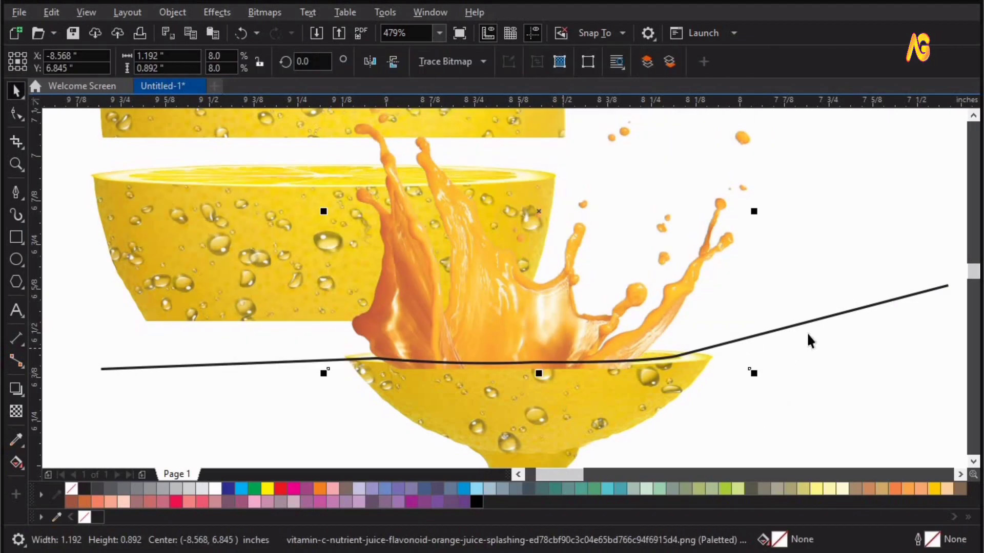
Try trimming the curve with the juice splash as the cutter and undo the trim.
{"action": "left_click", "coordinate": [820, 319], "text": "shift"}
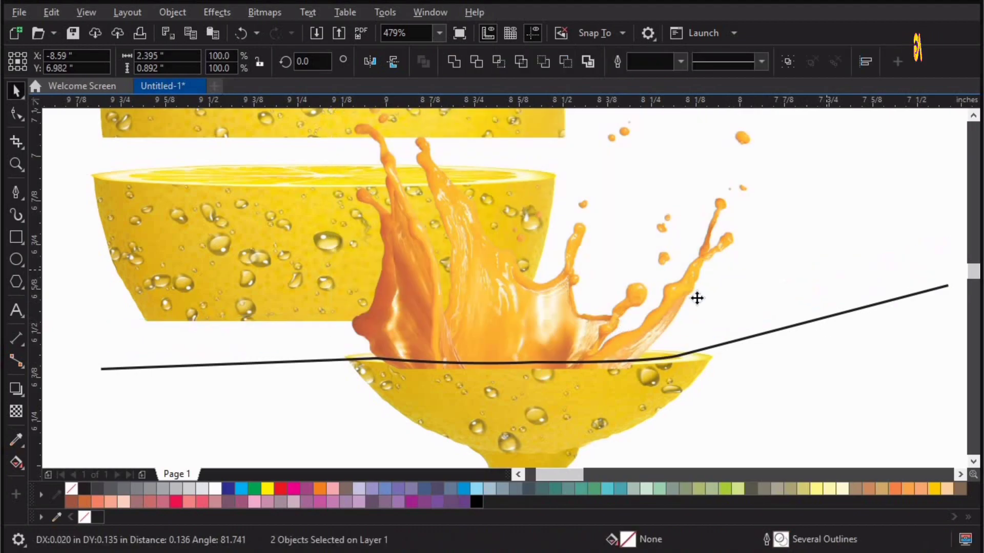
{"action": "left_click", "coordinate": [478, 60]}
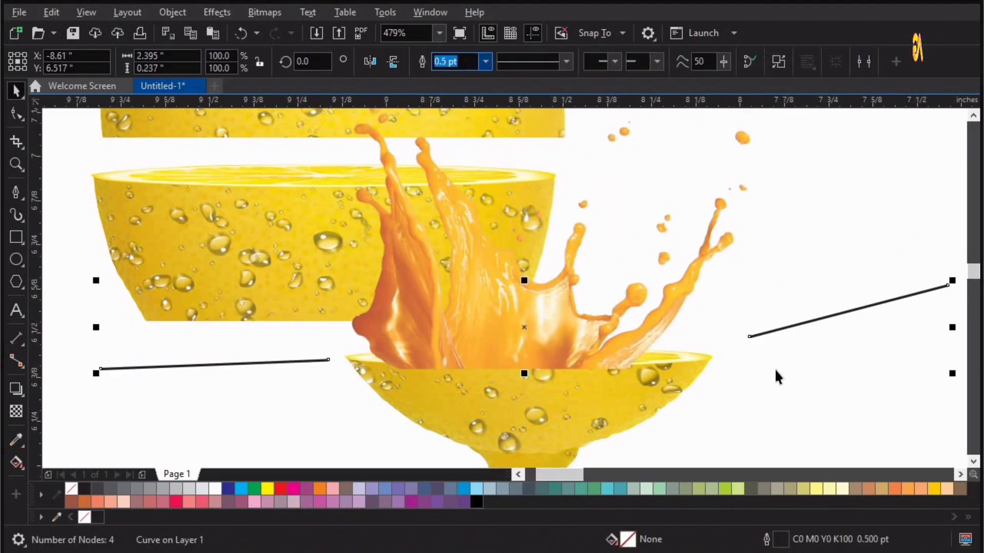
{"action": "key", "text": "ctrl+z"}
Trim the juice splash with the curve as the cutter and delete the curve.
{"action": "left_click", "coordinate": [874, 309]}
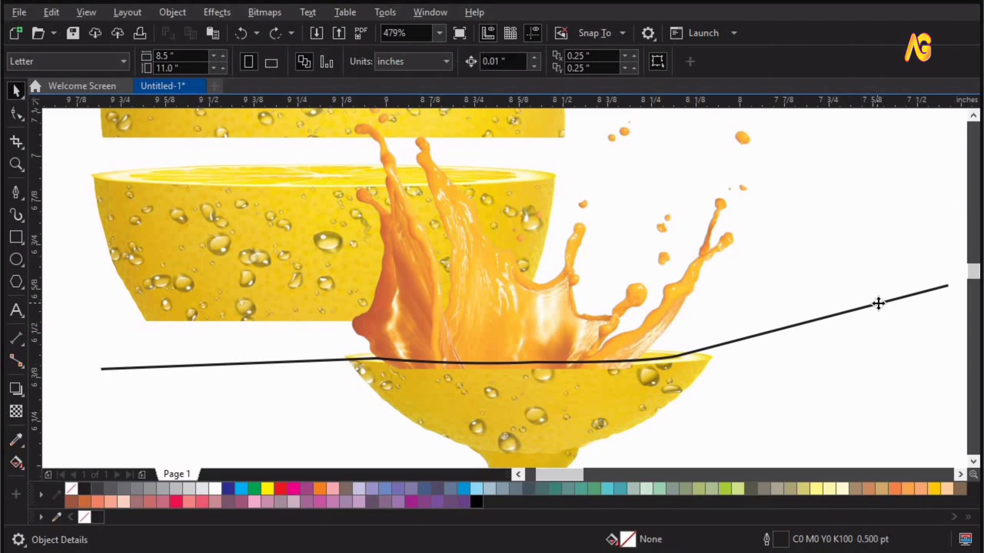
{"action": "left_click", "coordinate": [876, 303]}
{"action": "left_click", "coordinate": [633, 286], "text": "shift"}
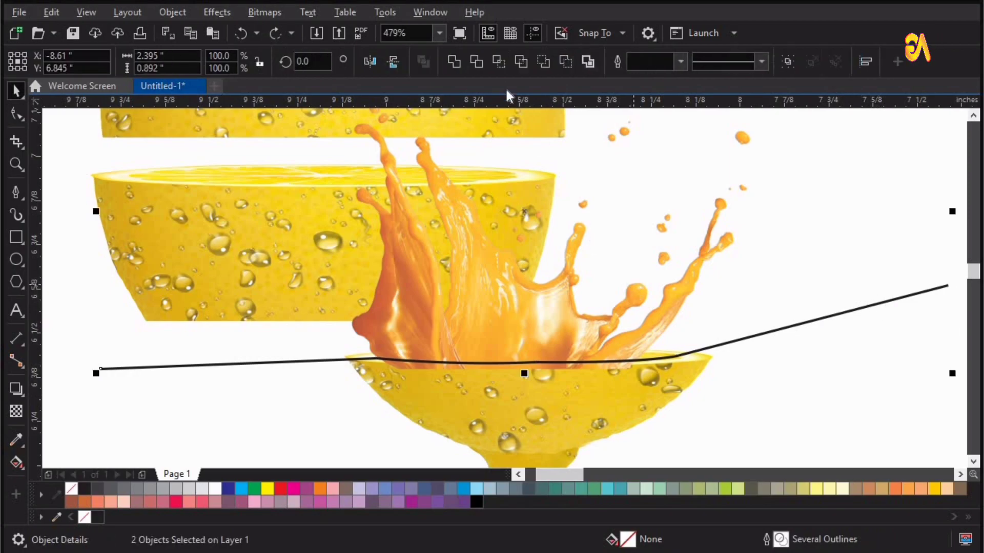
{"action": "left_click", "coordinate": [477, 61]}
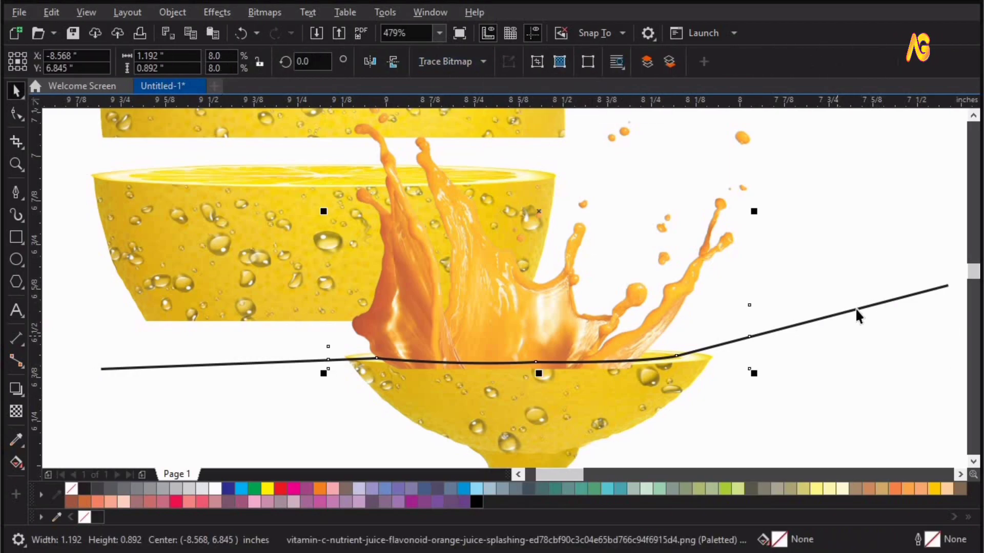
{"action": "left_click", "coordinate": [885, 341]}
{"action": "left_click_drag", "start_coordinate": [767, 334], "coordinate": [794, 369]}
{"action": "key", "text": "Delete"}
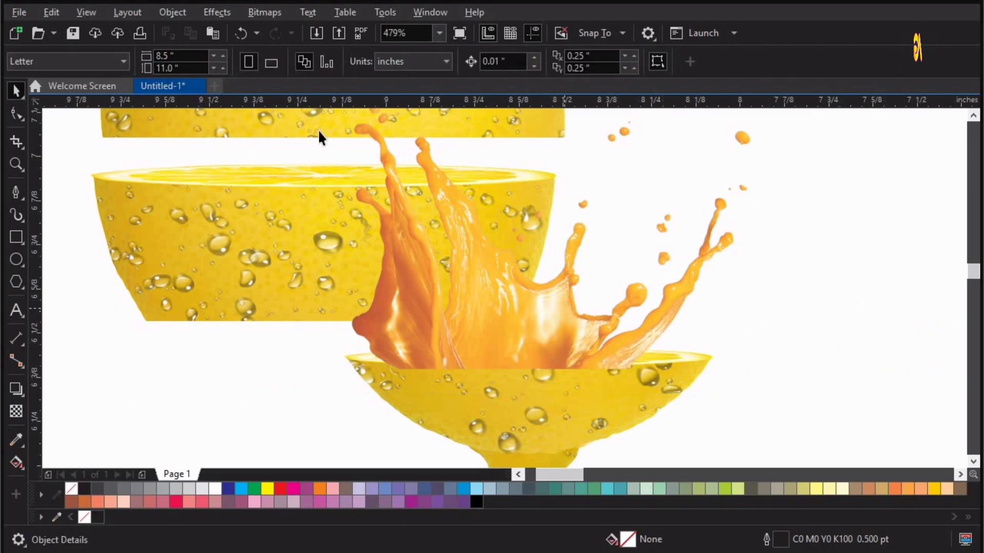
Break the trimmed splash apart and remove the leftover strip below the slice's front rim.
{"action": "left_click", "coordinate": [331, 137]}
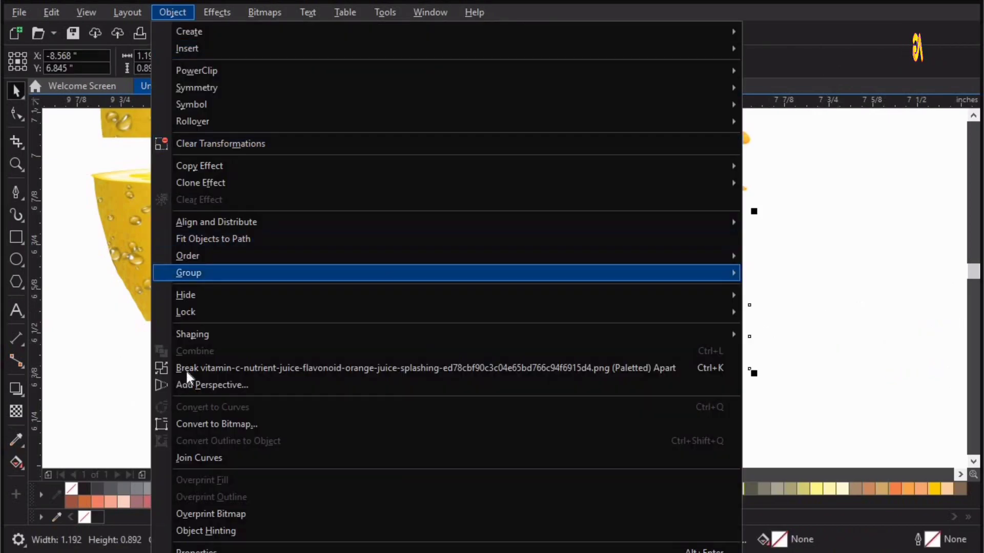
{"action": "left_click", "coordinate": [169, 366]}
{"action": "left_click", "coordinate": [727, 387]}
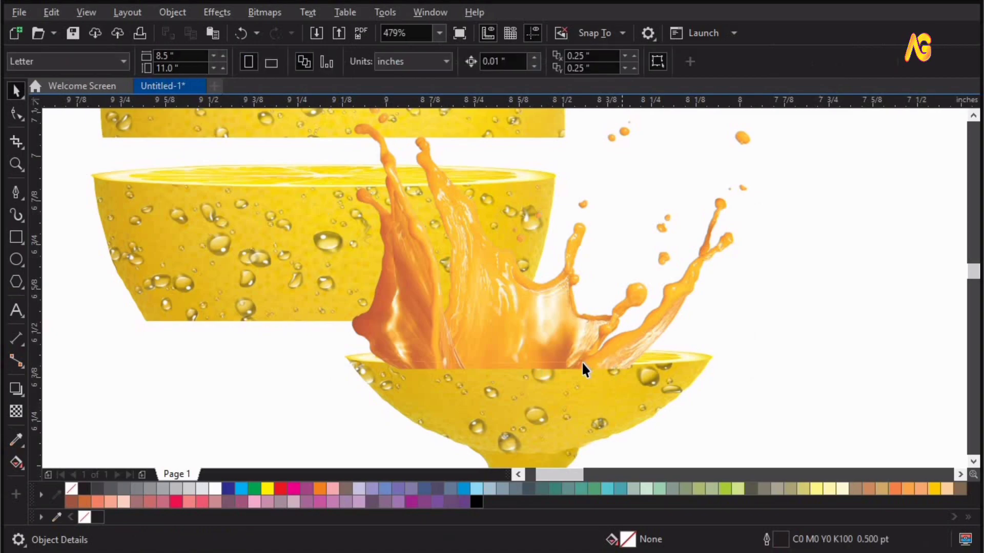
{"action": "left_click_drag", "start_coordinate": [583, 364], "coordinate": [586, 404]}
{"action": "left_click", "coordinate": [823, 373]}
{"action": "key", "text": "ctrl+z"}
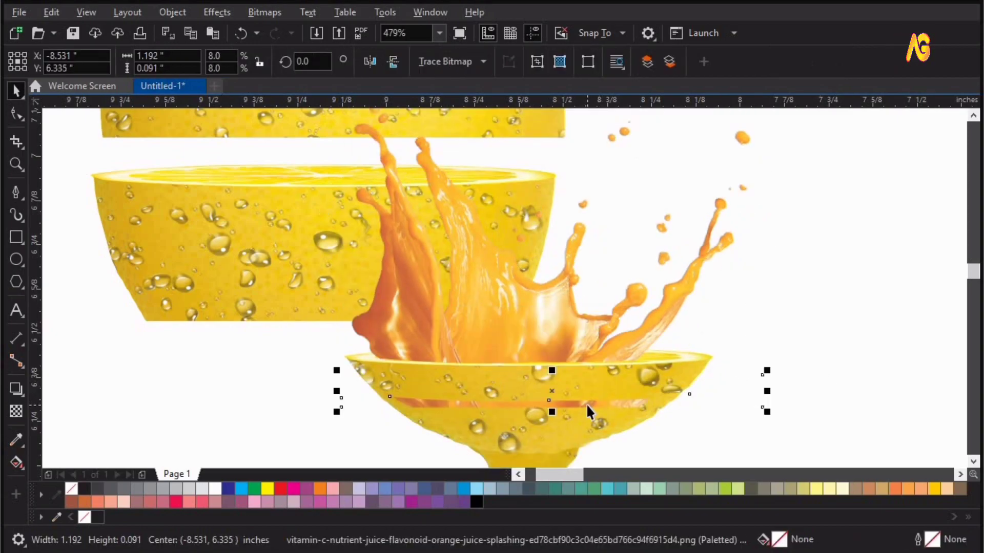
{"action": "left_click", "coordinate": [891, 324]}
{"action": "key", "text": "F4"}
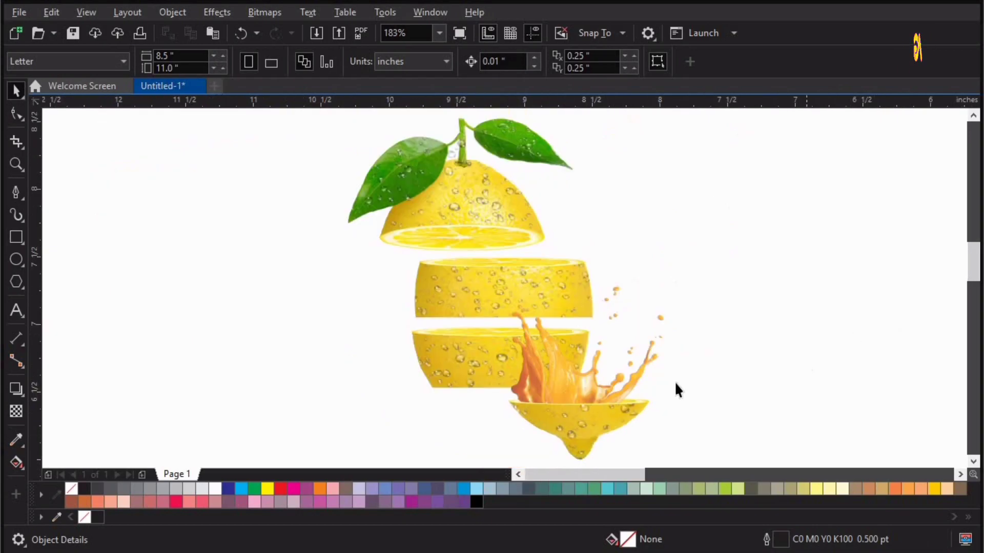
Add a Multiply drop shadow with opacity 50 and feathering 15 to the second lemon piece.
{"action": "left_click_drag", "start_coordinate": [248, 198], "coordinate": [789, 419]}
{"action": "left_click", "coordinate": [440, 280]}
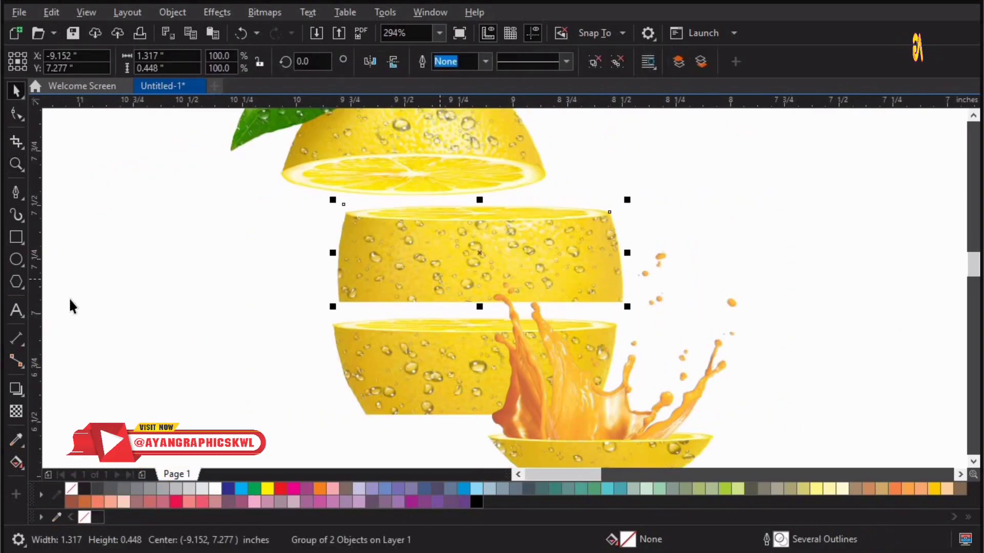
{"action": "left_click", "coordinate": [17, 413]}
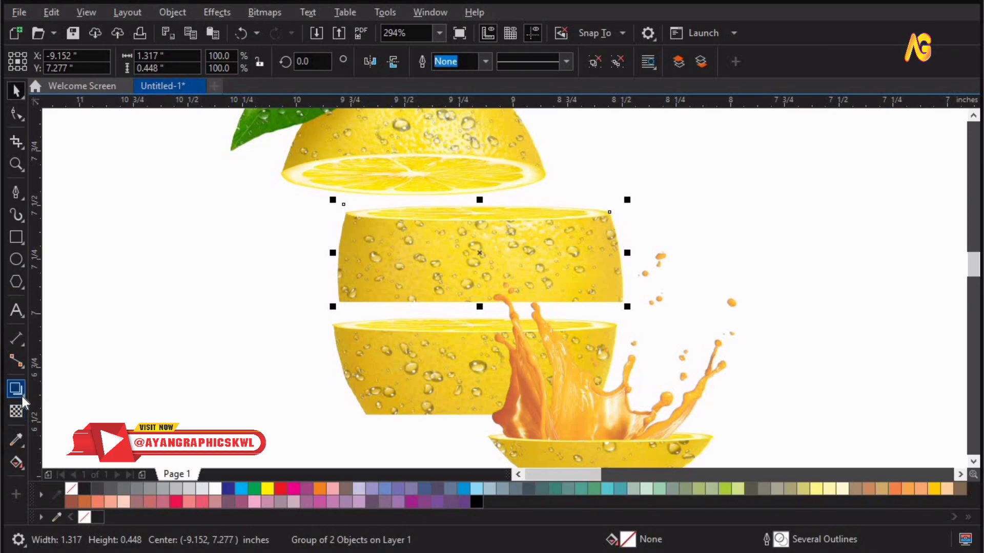
{"action": "left_click", "coordinate": [25, 396]}
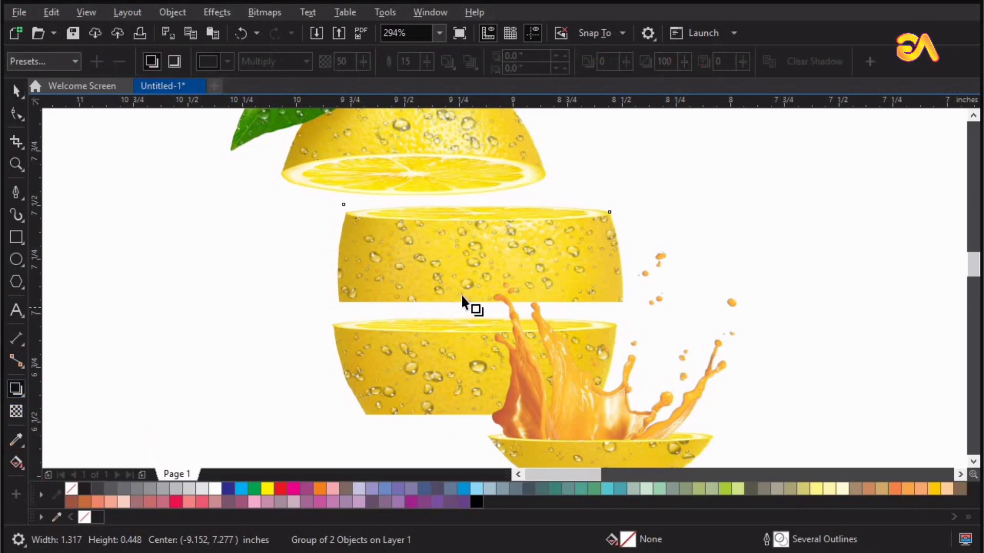
{"action": "left_click_drag", "start_coordinate": [468, 283], "coordinate": [474, 289]}
{"action": "key", "text": "space"}
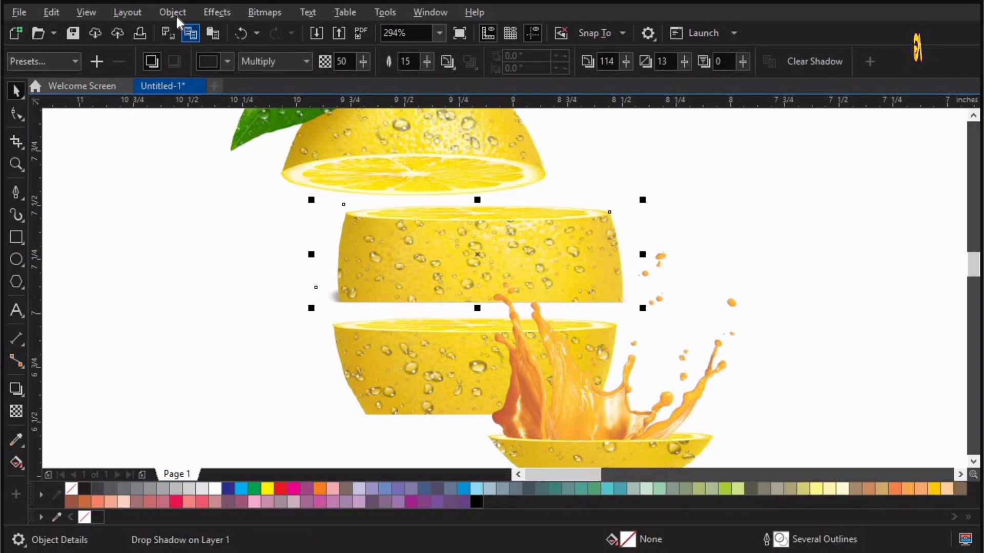
Break the second lemon piece's drop shadow apart and apply an elliptical fountain transparency to the separated shadow.
{"action": "left_click", "coordinate": [210, 366]}
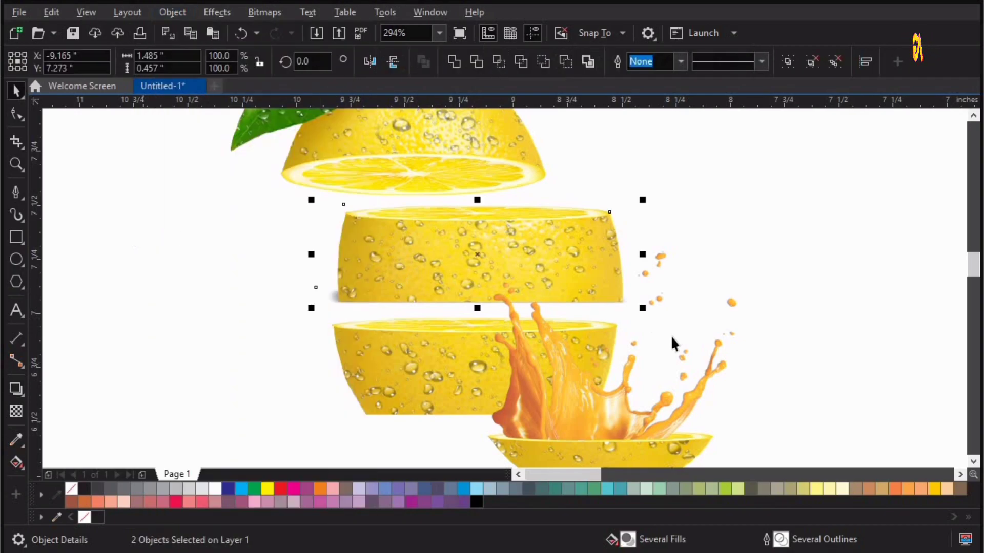
{"action": "left_click_drag", "start_coordinate": [733, 348], "coordinate": [734, 348]}
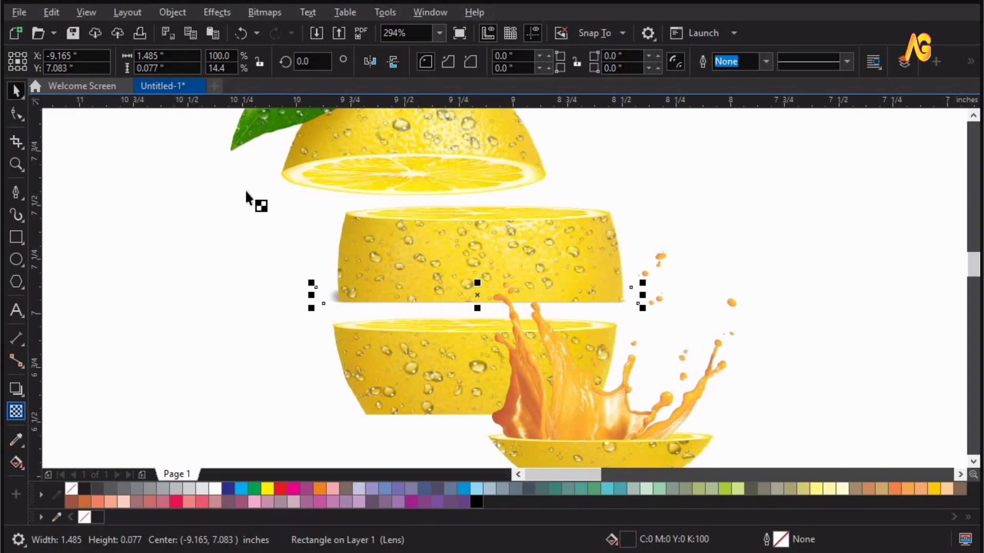
{"action": "left_click", "coordinate": [331, 64]}
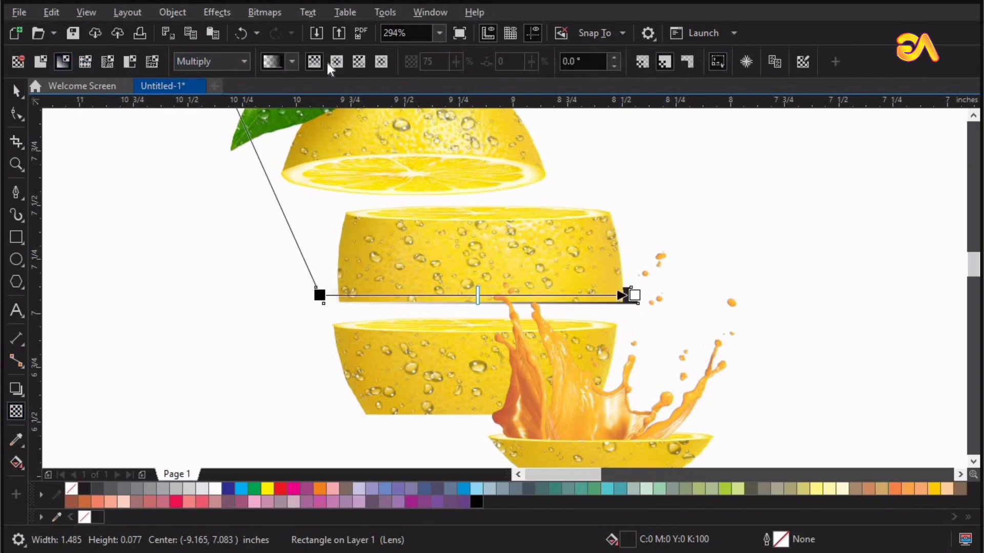
{"action": "key", "text": "space"}
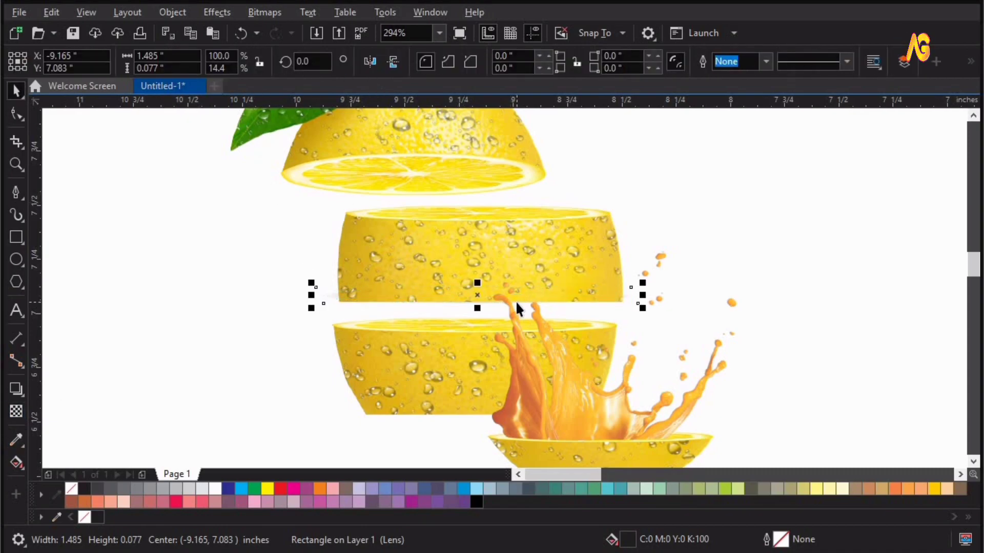
Narrow the shadow slightly beneath the second lemon piece's bottom edge, and place a narrower copy beneath the third piece.
{"action": "left_click_drag", "start_coordinate": [516, 302], "coordinate": [516, 305]}
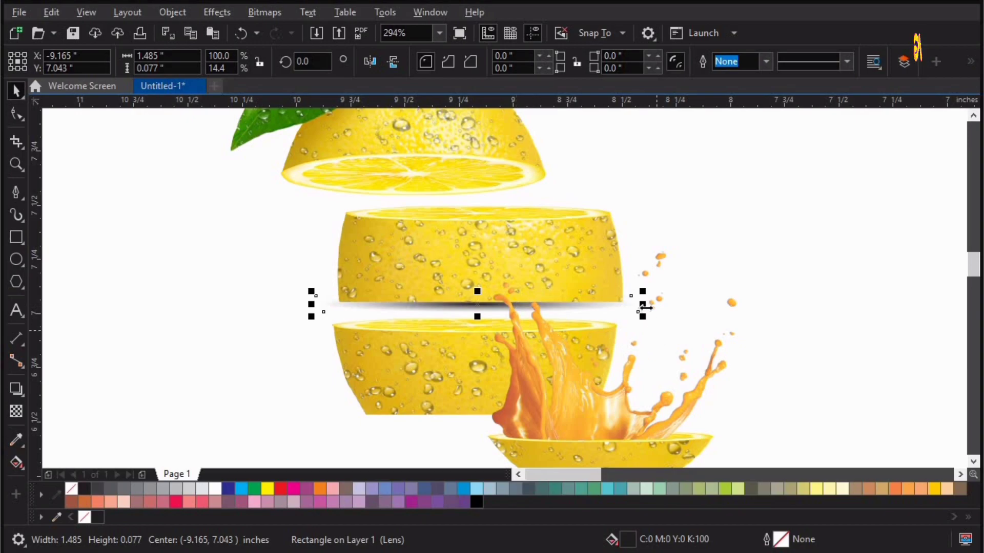
{"action": "left_click_drag", "start_coordinate": [641, 306], "coordinate": [631, 306]}
{"action": "mouse_move", "coordinate": [468, 415]}
{"action": "left_mouse_down"}
{"action": "mouse_move", "coordinate": [468, 424]}
{"action": "mouse_move", "coordinate": [454, 417]}
{"action": "mouse_move", "coordinate": [466, 413]}
{"action": "left_mouse_up"}
{"action": "left_click_drag", "start_coordinate": [322, 415], "coordinate": [356, 416]}
Bring the third lemon piece to the front of the layer, above its shadow and the splash.
{"action": "left_click", "coordinate": [404, 355], "text": "shift"}
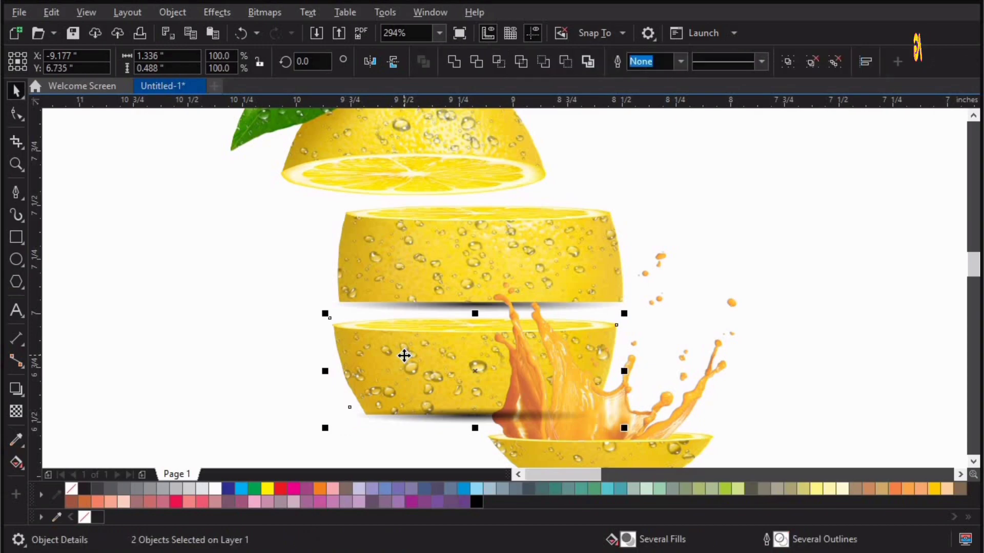
{"action": "key", "text": "ctrl+g"}
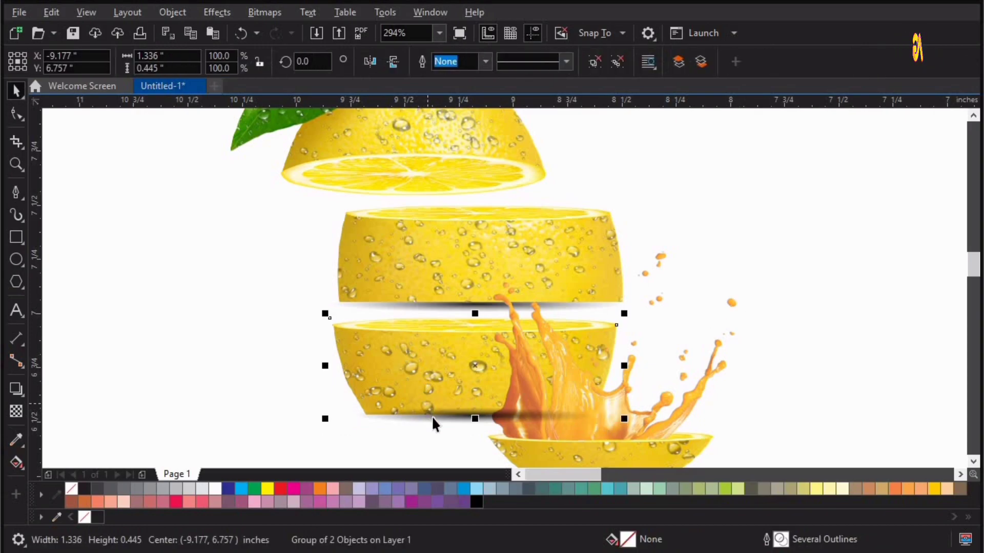
{"action": "left_click", "coordinate": [435, 420], "text": "shift"}
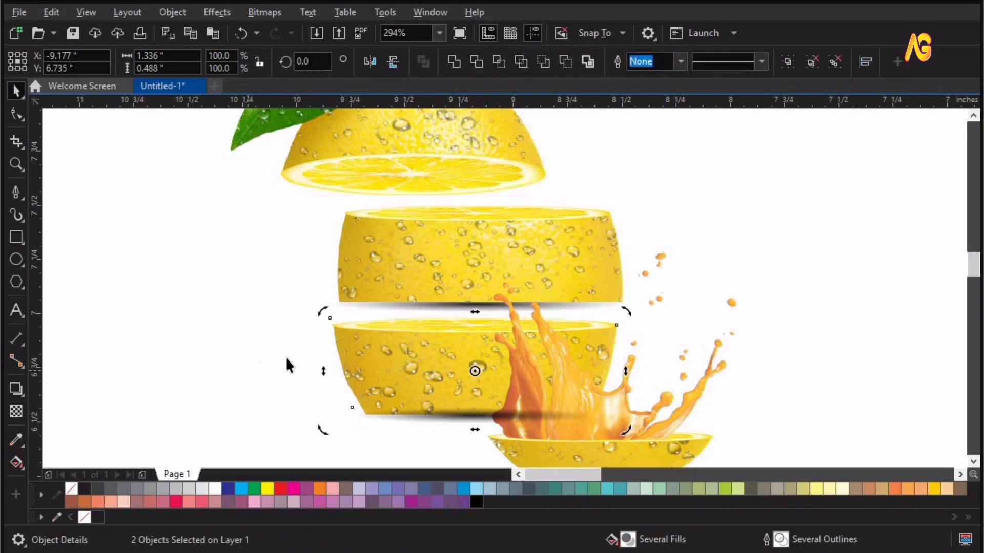
{"action": "key", "text": "ctrl+g"}
{"action": "right_click", "coordinate": [361, 358]}
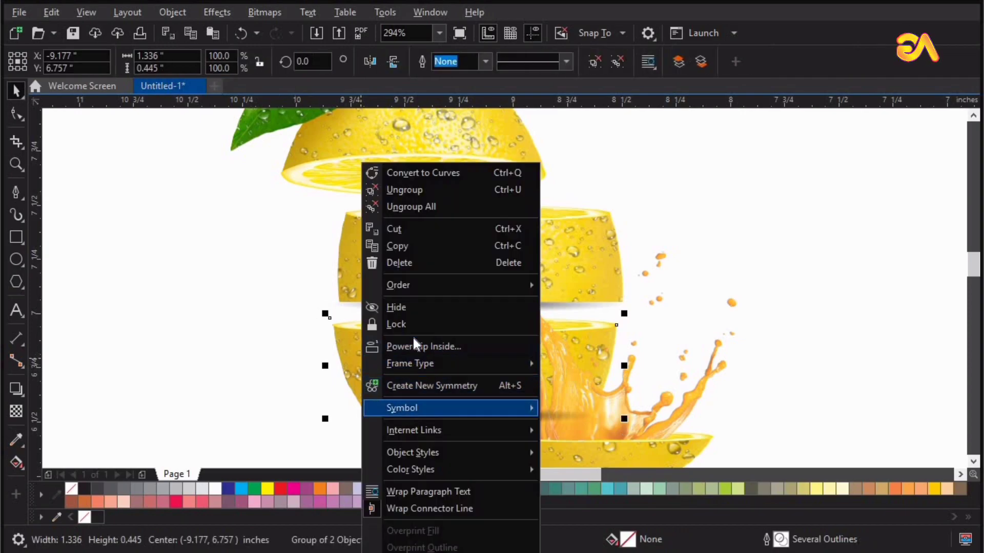
{"action": "mouse_move", "coordinate": [427, 282]}
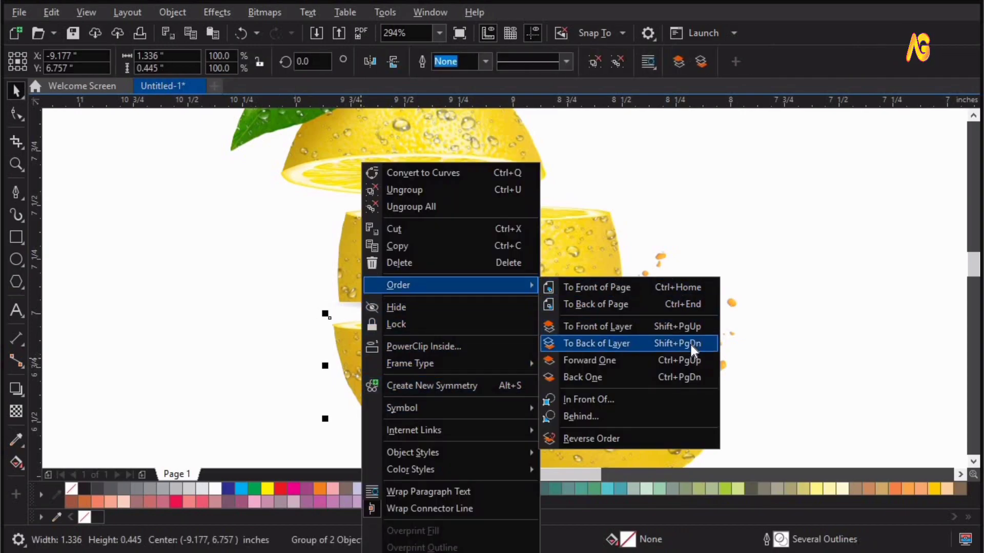
{"action": "left_click", "coordinate": [689, 343]}
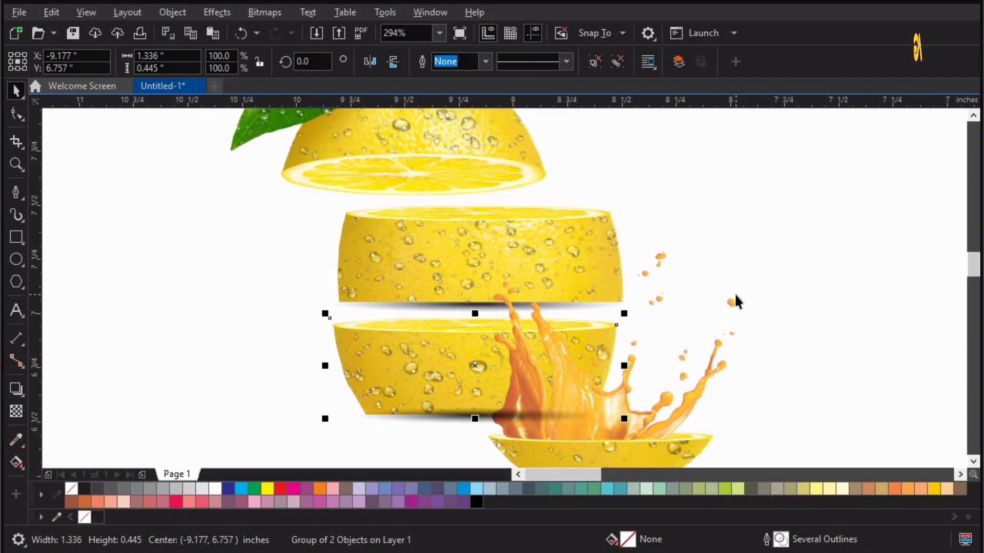
{"action": "key", "text": "shift+Page_Up"}
{"action": "key", "text": "Escape"}
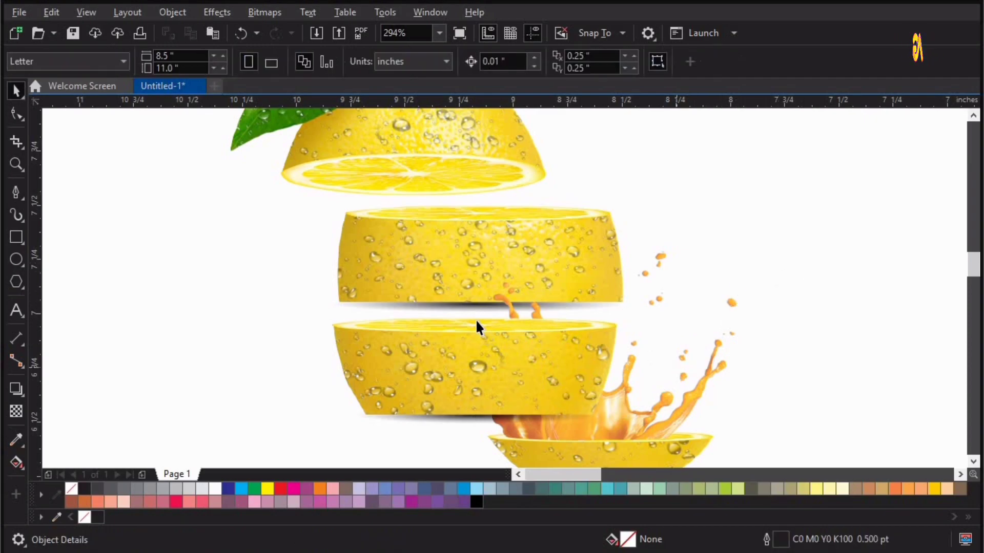
Group the second lemon piece with its shadow, and the third lemon piece with its own shadow.
{"action": "left_click", "coordinate": [468, 307]}
{"action": "left_click", "coordinate": [472, 241]}
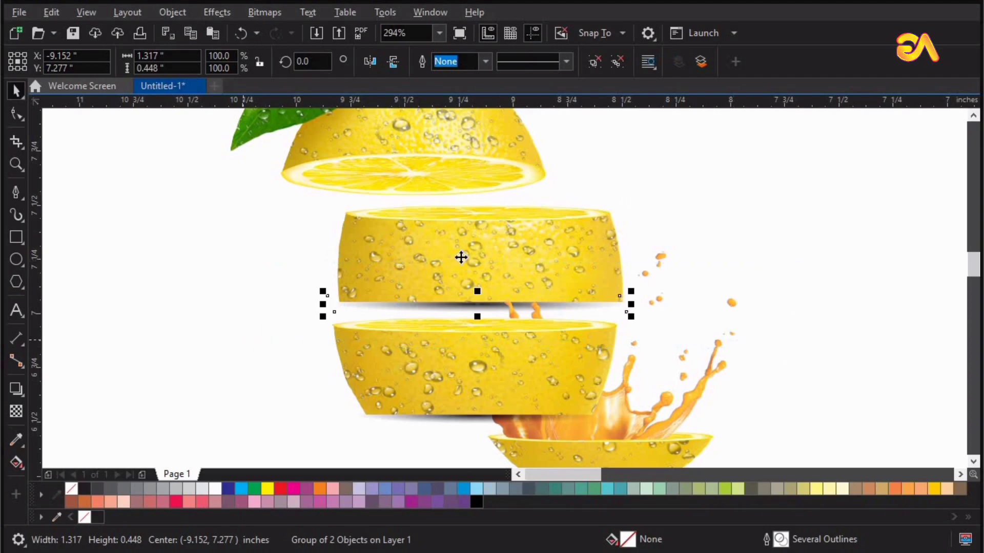
{"action": "left_click", "coordinate": [461, 257], "text": "shift"}
{"action": "key", "text": "ctrl+g"}
{"action": "left_click_drag", "start_coordinate": [192, 435], "coordinate": [186, 427]}
{"action": "key", "text": "ctrl+g"}
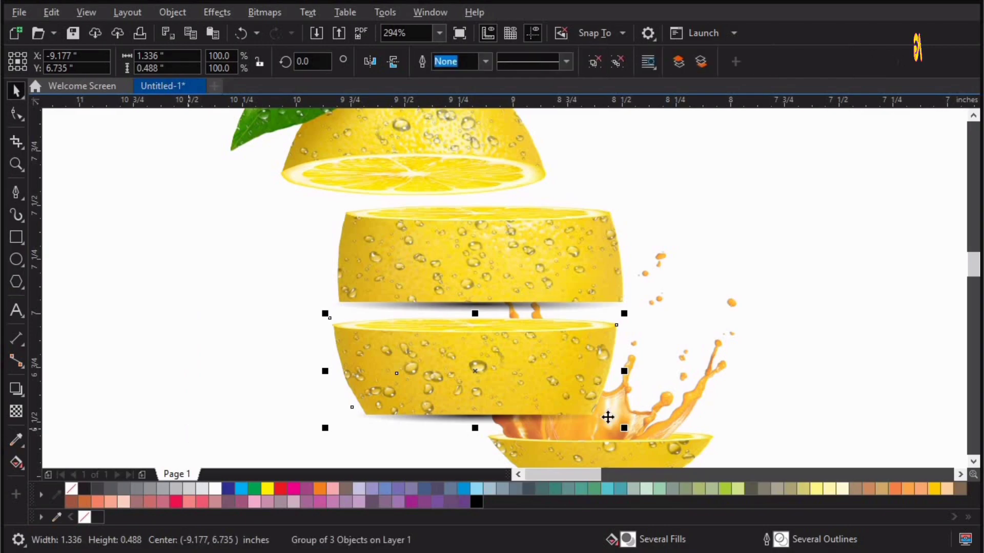
Bring the grouped bottom piece and juice splash to the front of the layer.
{"action": "left_click", "coordinate": [608, 417]}
{"action": "scroll", "coordinate": [608, 417], "scroll_direction": "down", "scroll_amount": 1}
{"action": "right_click", "coordinate": [718, 305]}
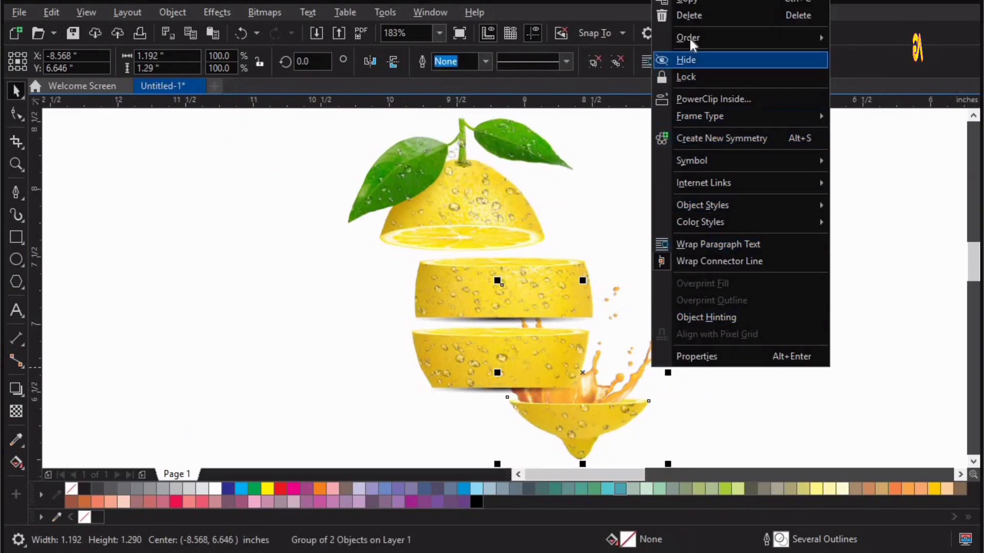
{"action": "mouse_move", "coordinate": [690, 39]}
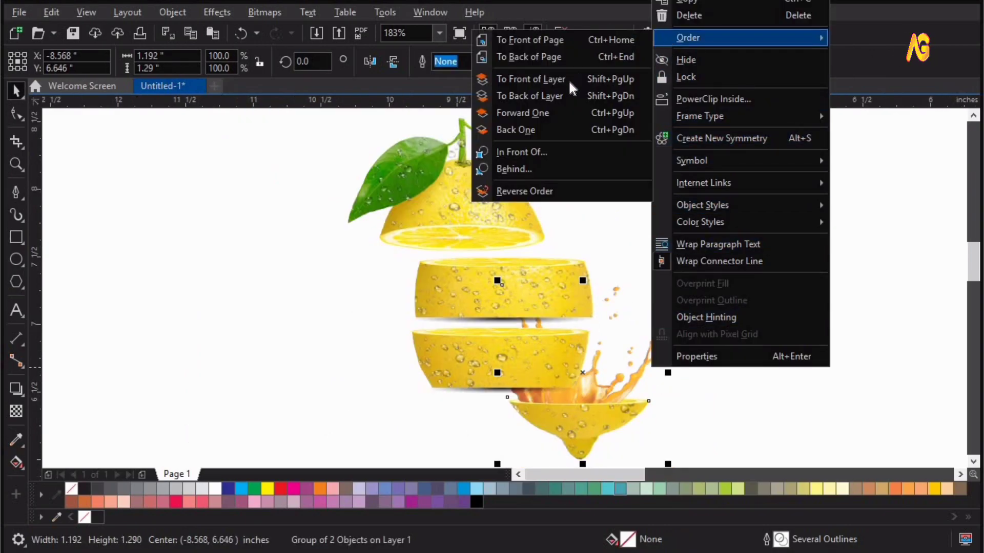
{"action": "left_click", "coordinate": [597, 93]}
{"action": "key", "text": "shift+Page_Up"}
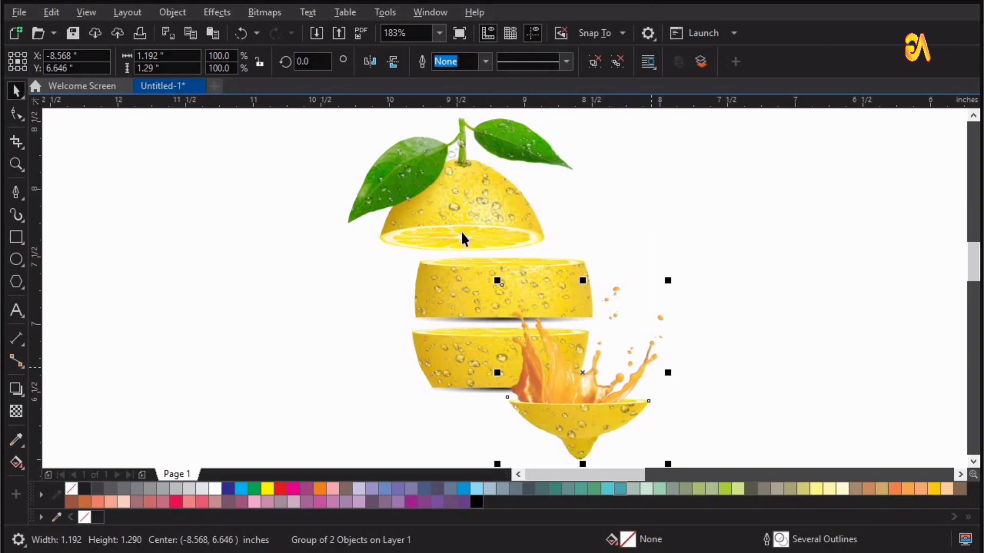
Rotate the leafy top lemon piece counterclockwise so its slice face tilts up toward the right.
{"action": "left_click", "coordinate": [450, 258]}
{"action": "left_click", "coordinate": [397, 226]}
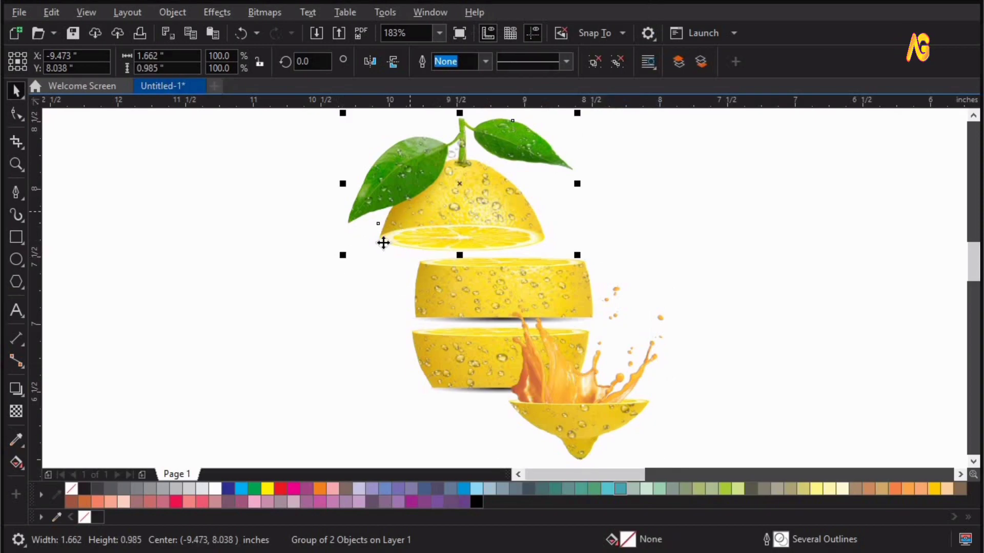
{"action": "left_click_drag", "start_coordinate": [344, 270], "coordinate": [353, 287]}
{"action": "key", "text": "space"}
{"action": "key", "text": "space"}
Shift the second lemon piece left and down against the third piece, and move the bottom piece with its splash left.
{"action": "left_click", "coordinate": [529, 292]}
{"action": "left_click", "coordinate": [447, 287]}
{"action": "key", "text": "Left"}
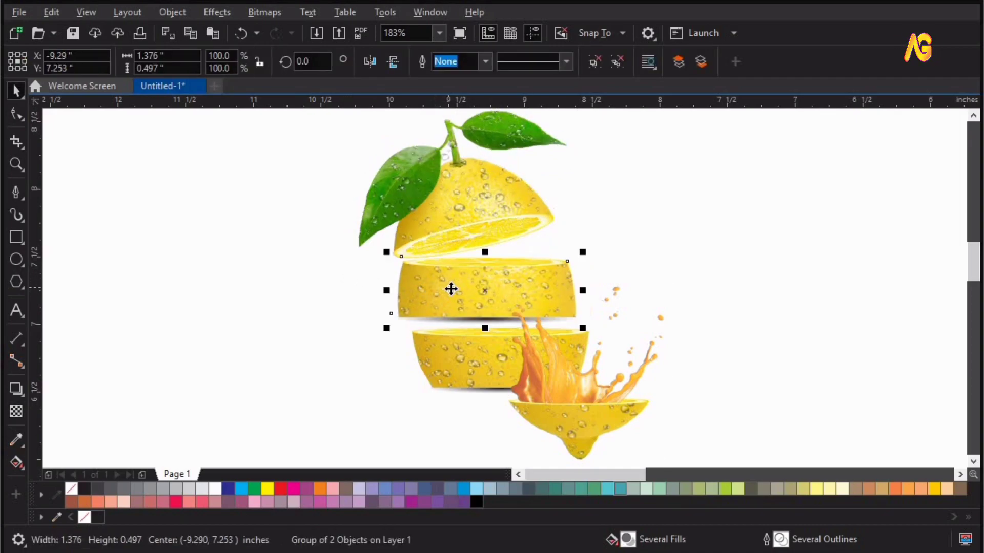
{"action": "left_click_drag", "start_coordinate": [447, 302], "coordinate": [439, 299]}
{"action": "left_click", "coordinate": [560, 418]}
{"action": "left_click_drag", "start_coordinate": [542, 417], "coordinate": [545, 411]}
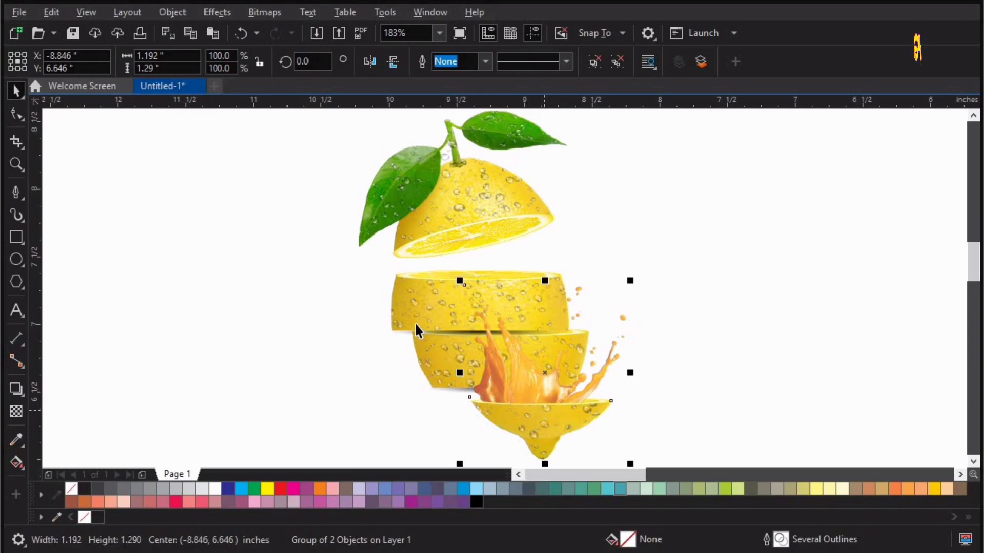
Draw a four-node curve about 4.05 inches wide along the second piece's front rim, extending past both sides.
{"action": "left_click_drag", "start_coordinate": [416, 317], "coordinate": [413, 192]}
{"action": "left_click", "coordinate": [773, 256]}
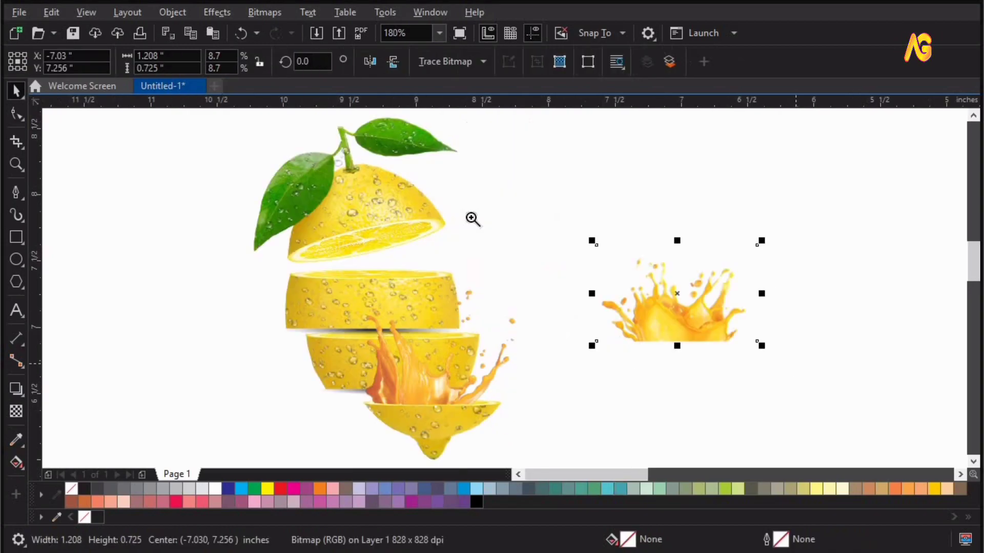
{"action": "key", "text": "z"}
{"action": "left_click_drag", "start_coordinate": [291, 414], "coordinate": [291, 414]}
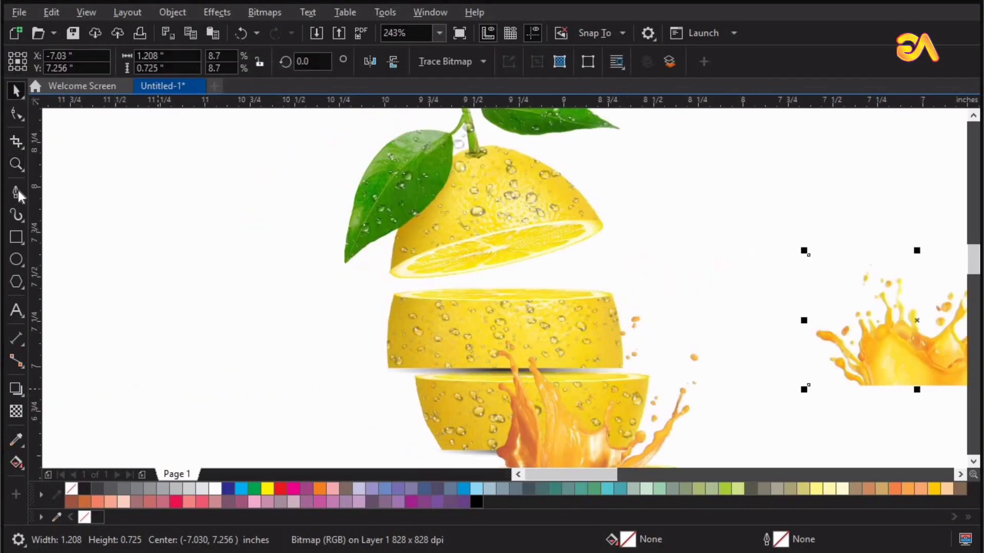
{"action": "key", "text": "Escape"}
{"action": "left_click", "coordinate": [127, 256]}
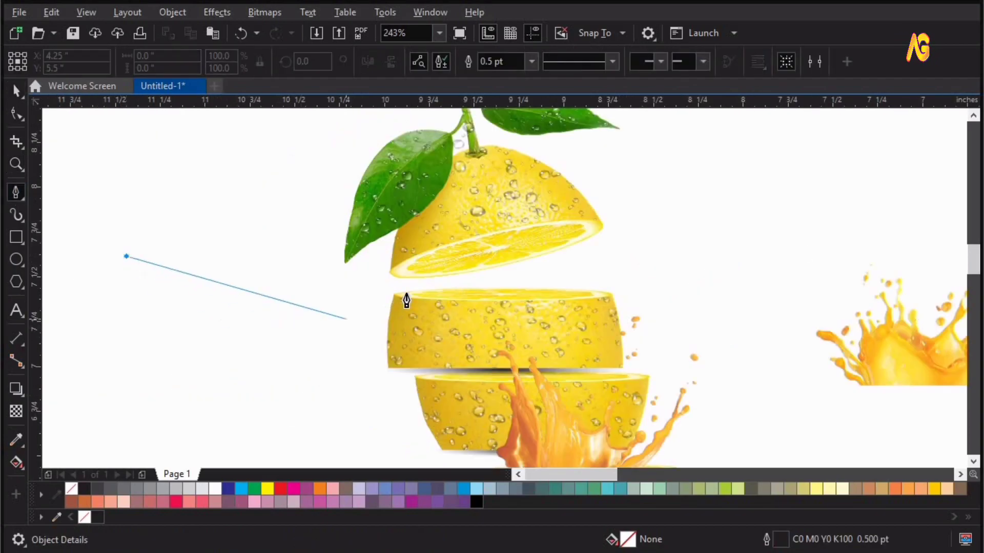
{"action": "left_click_drag", "start_coordinate": [591, 296], "coordinate": [642, 294]}
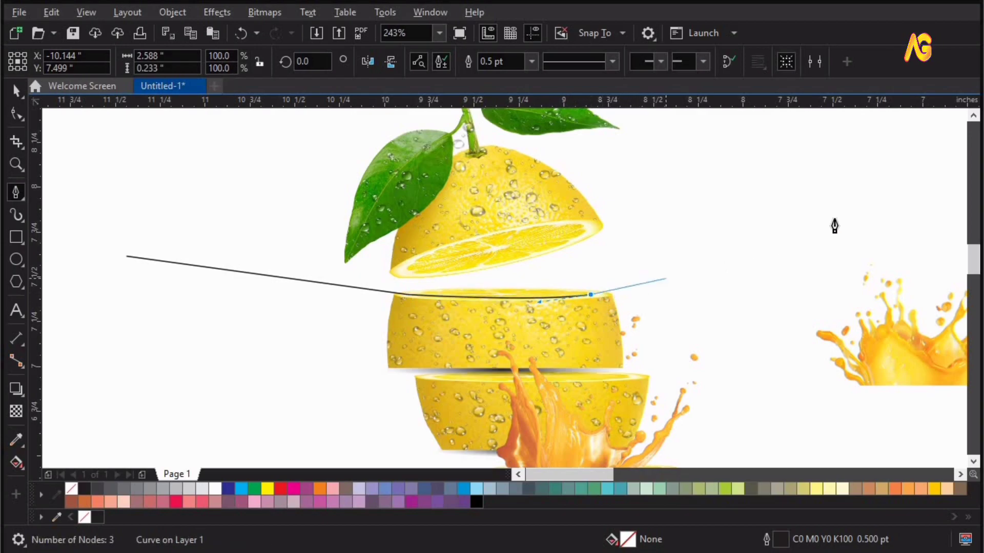
{"action": "left_click", "coordinate": [852, 210]}
{"action": "key", "text": "space"}
Move the yellow juice splash onto the second piece's slice face and enlarge it to about 1.459 by 0.875 inches.
{"action": "left_click", "coordinate": [907, 363]}
{"action": "left_click_drag", "start_coordinate": [484, 251], "coordinate": [486, 278]}
{"action": "key", "text": "z"}
{"action": "left_click_drag", "start_coordinate": [195, 155], "coordinate": [787, 384]}
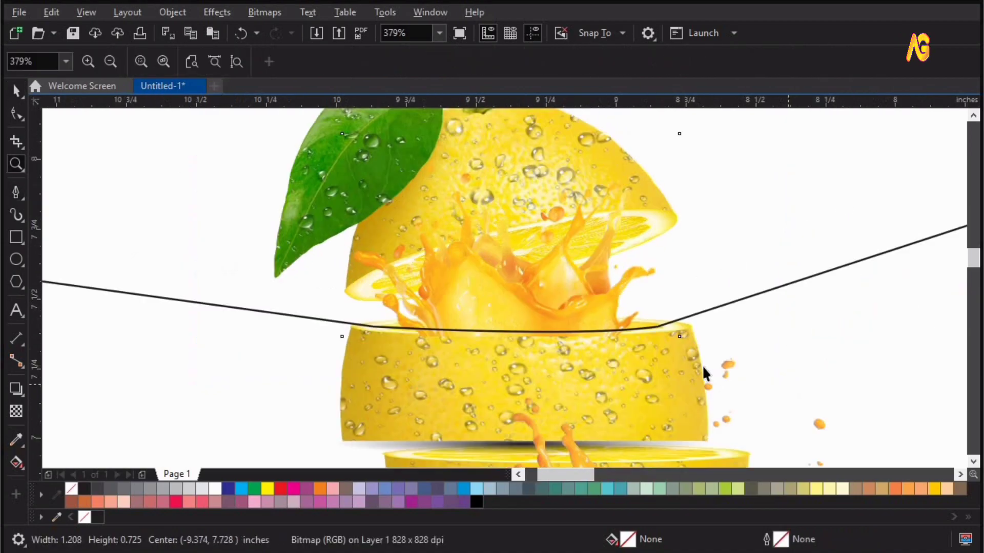
{"action": "key", "text": "space"}
{"action": "left_click_drag", "start_coordinate": [685, 342], "coordinate": [729, 363]}
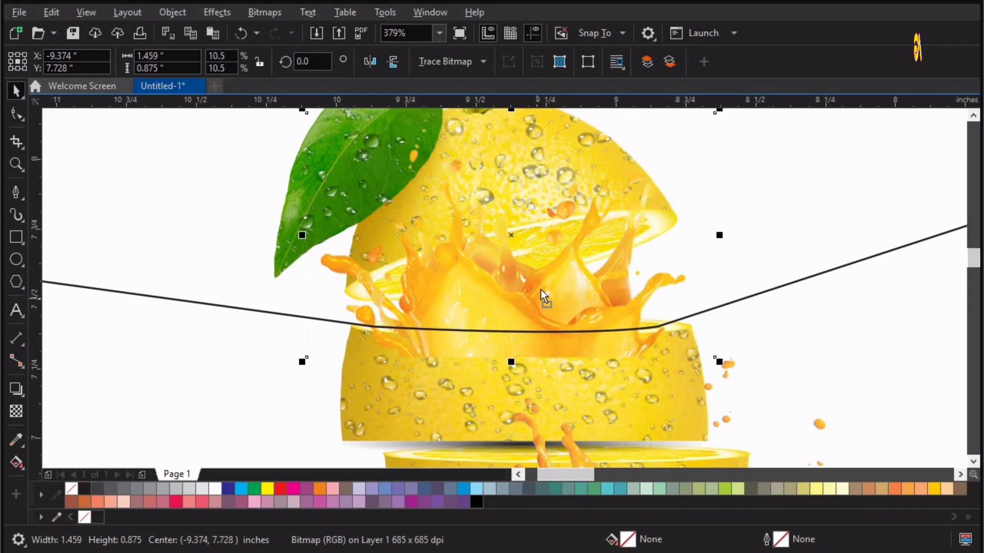
Reposition the enlarged splash so that its flat base sits just below the curve along the second piece's rim.
{"action": "left_click_drag", "start_coordinate": [544, 299], "coordinate": [546, 290]}
{"action": "key", "text": "ctrl+z"}
{"action": "left_click", "coordinate": [612, 190]}
{"action": "left_click_drag", "start_coordinate": [613, 189], "coordinate": [603, 192]}
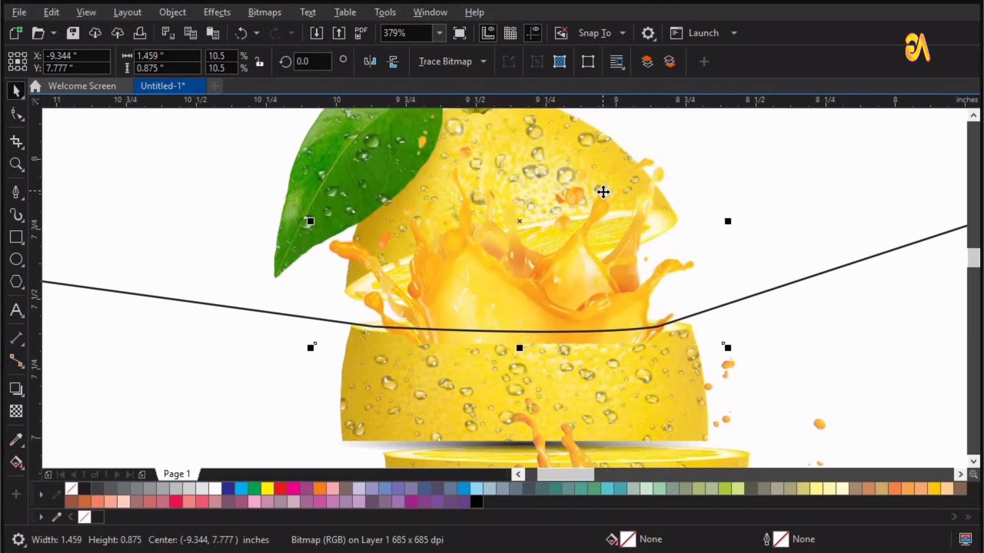
Trim the yellow splash with the rim curve as the cutter and delete the curve.
{"action": "left_click", "coordinate": [851, 261]}
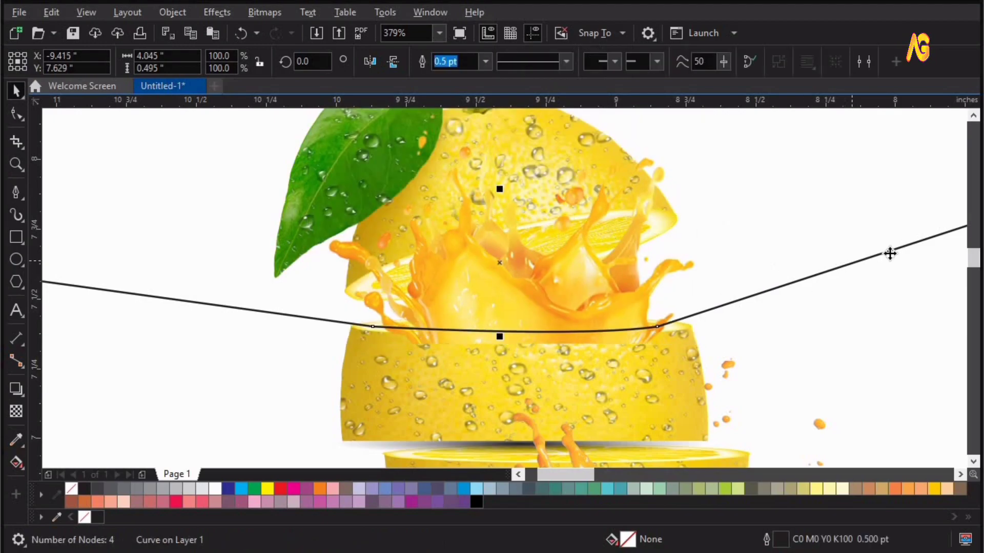
{"action": "left_click", "coordinate": [935, 234]}
{"action": "left_click", "coordinate": [612, 190], "text": "shift"}
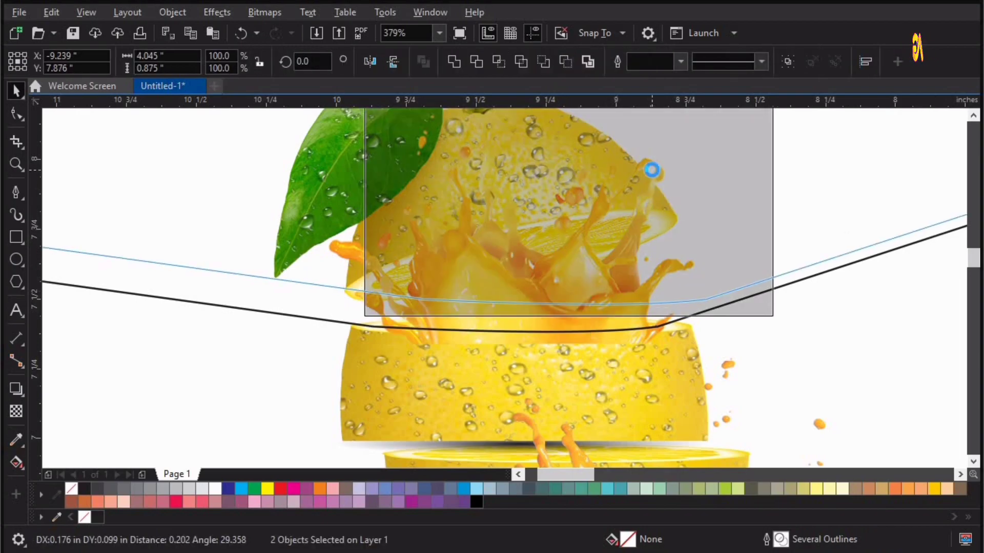
{"action": "left_click", "coordinate": [478, 62]}
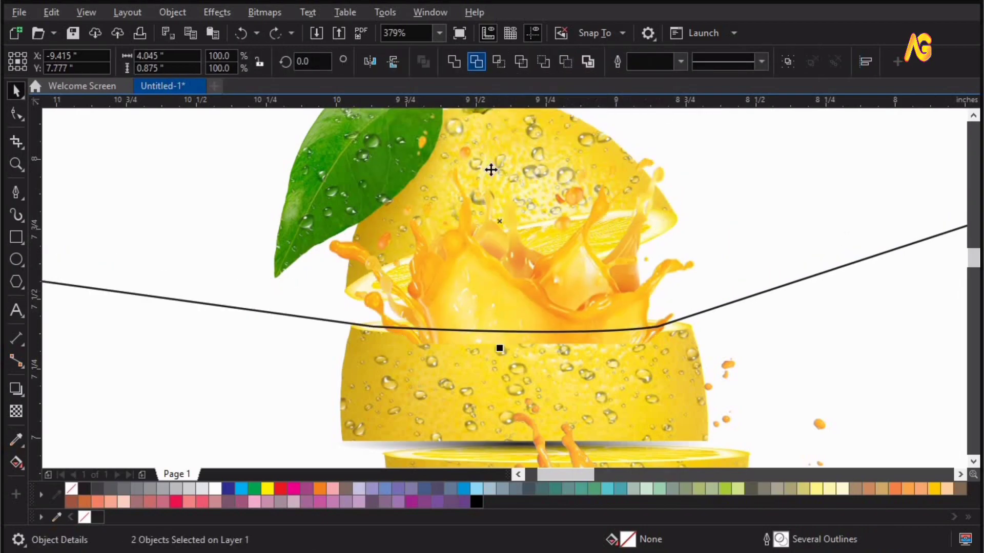
{"action": "left_click", "coordinate": [911, 321]}
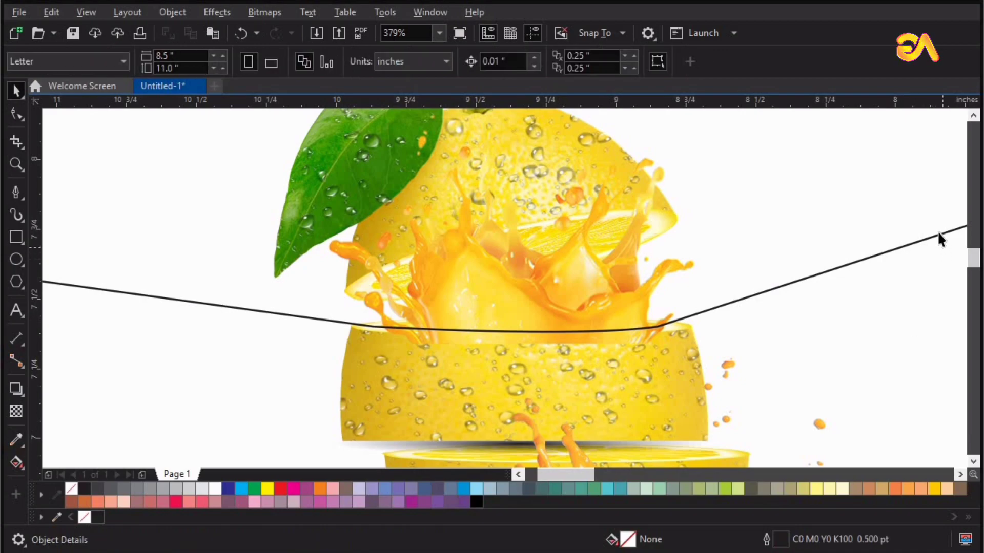
{"action": "left_click", "coordinate": [938, 233]}
{"action": "key", "text": "Delete"}
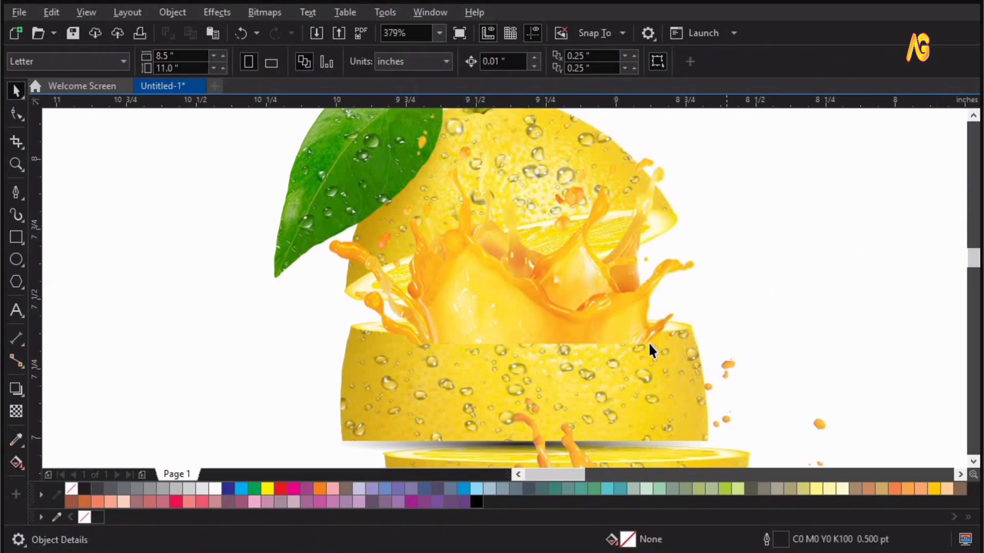
Break the trimmed yellow splash bitmap apart and delete the cut-off strip lying below the second piece's rim.
{"action": "left_click", "coordinate": [650, 343]}
{"action": "left_click", "coordinate": [171, 12]}
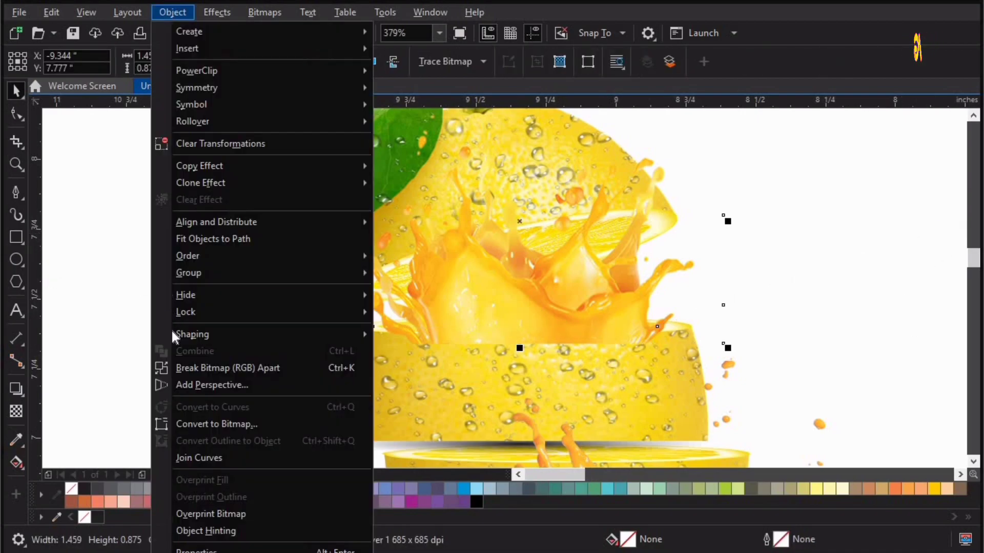
{"action": "left_click", "coordinate": [176, 369]}
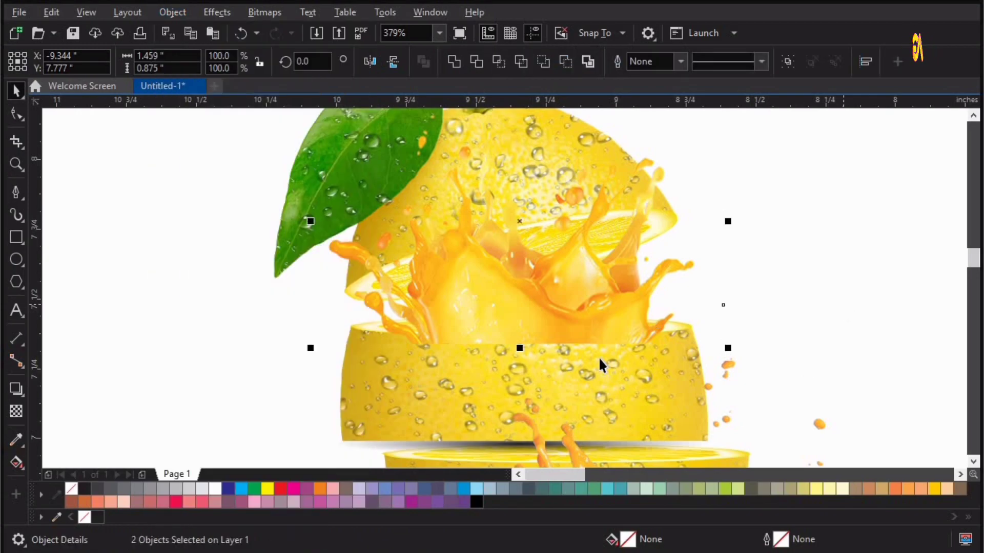
{"action": "key", "text": "Escape"}
{"action": "left_click_drag", "start_coordinate": [598, 345], "coordinate": [599, 360]}
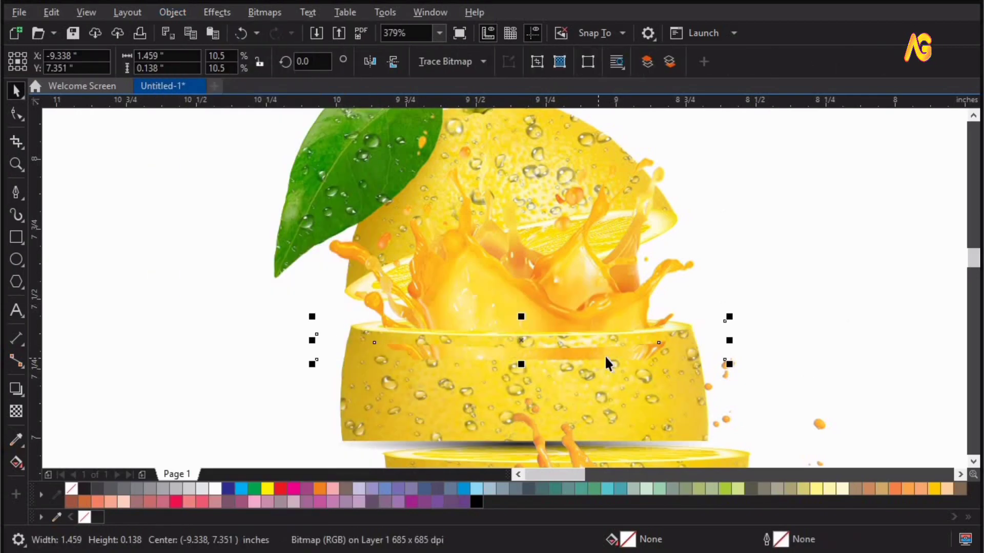
{"action": "key", "text": "Delete"}
{"action": "key", "text": "F4"}
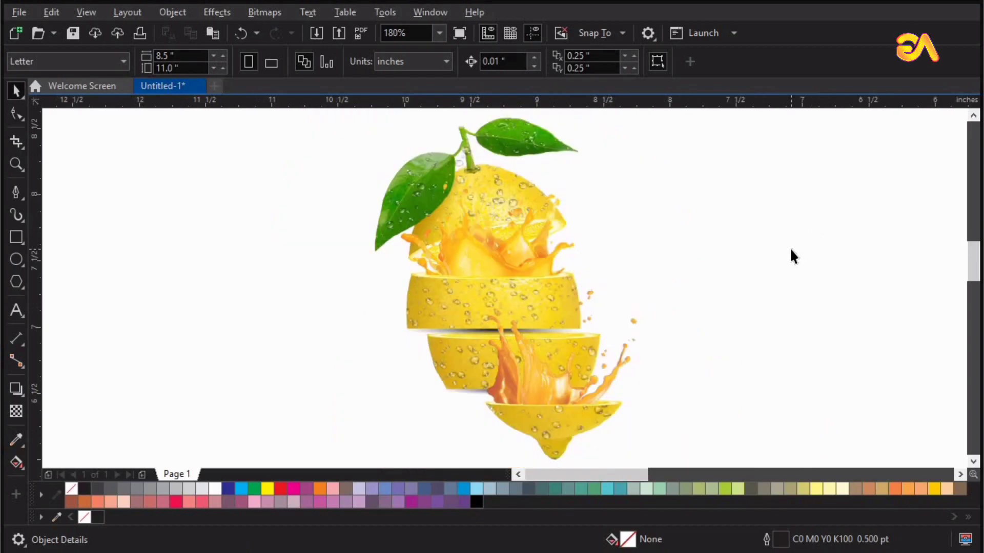
Try bringing the top lemon piece with its leaves in front of the yellow splash, and undo it.
{"action": "left_click", "coordinate": [432, 169]}
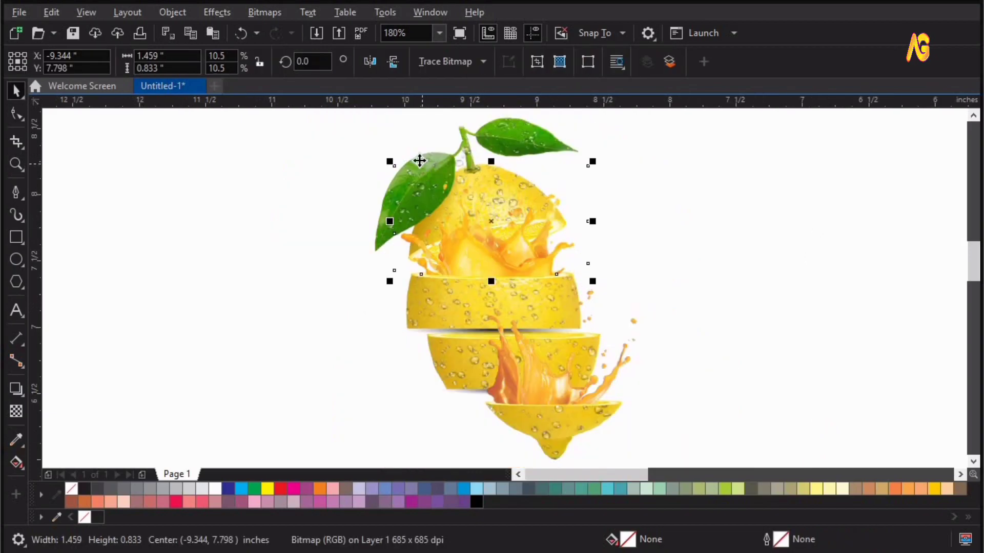
{"action": "left_click", "coordinate": [419, 160]}
{"action": "key", "text": "ctrl+Home"}
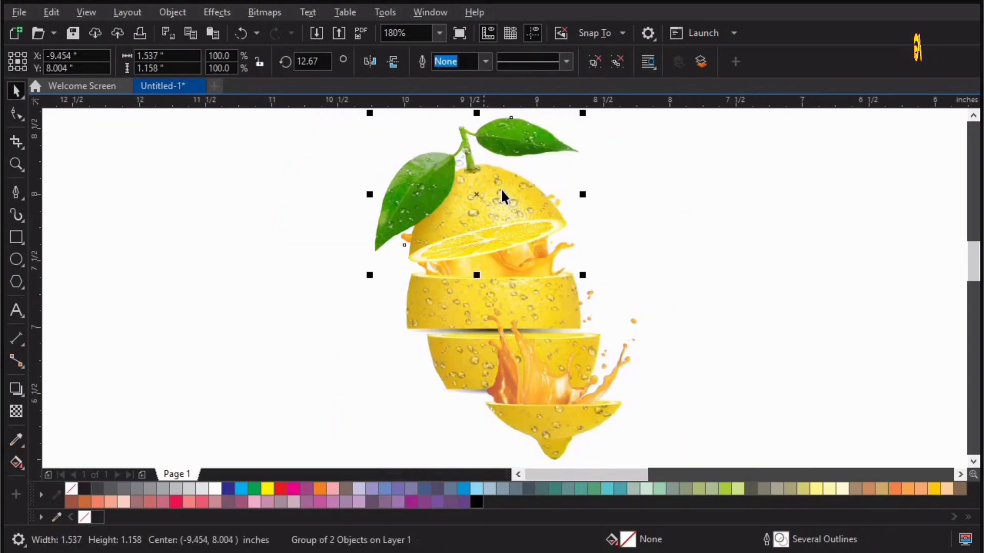
{"action": "key", "text": "ctrl+z"}
Shift the top lemon piece with its leaves about 0.2 inches to the left and rotate it to 27.67 degrees.
{"action": "left_click", "coordinate": [466, 120]}
{"action": "left_click_drag", "start_coordinate": [461, 128], "coordinate": [370, 175]}
{"action": "left_click", "coordinate": [392, 151]}
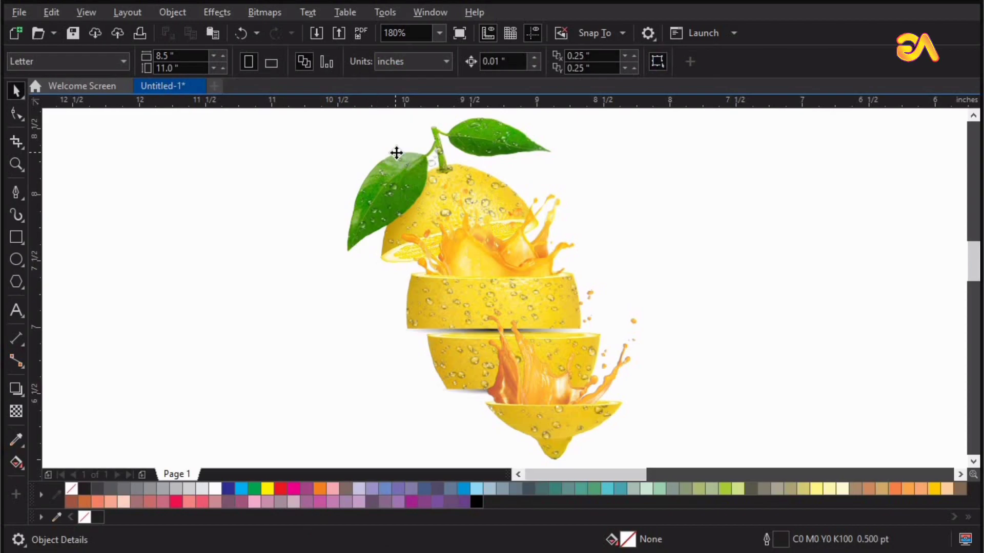
{"action": "double_click", "coordinate": [396, 153]}
{"action": "left_click_drag", "start_coordinate": [343, 276], "coordinate": [354, 293]}
{"action": "key", "text": "space"}
{"action": "key", "text": "space"}
Nudge the tilted top piece further left in small steps to an X position of about -9.738 inches.
{"action": "key", "text": "Left"}
{"action": "key", "text": "Left"}
{"action": "key", "text": "Left"}
{"action": "key", "text": "Left"}
{"action": "key", "text": "Left"}
{"action": "key", "text": "Left"}
{"action": "key", "text": "Left"}
{"action": "key", "text": "Left"}
{"action": "key", "text": "Left"}
{"action": "key", "text": "Left"}
{"action": "key", "text": "Left"}
{"action": "key", "text": "Left"}
{"action": "key", "text": "Left"}
{"action": "key", "text": "Left"}
{"action": "key", "text": "Left"}
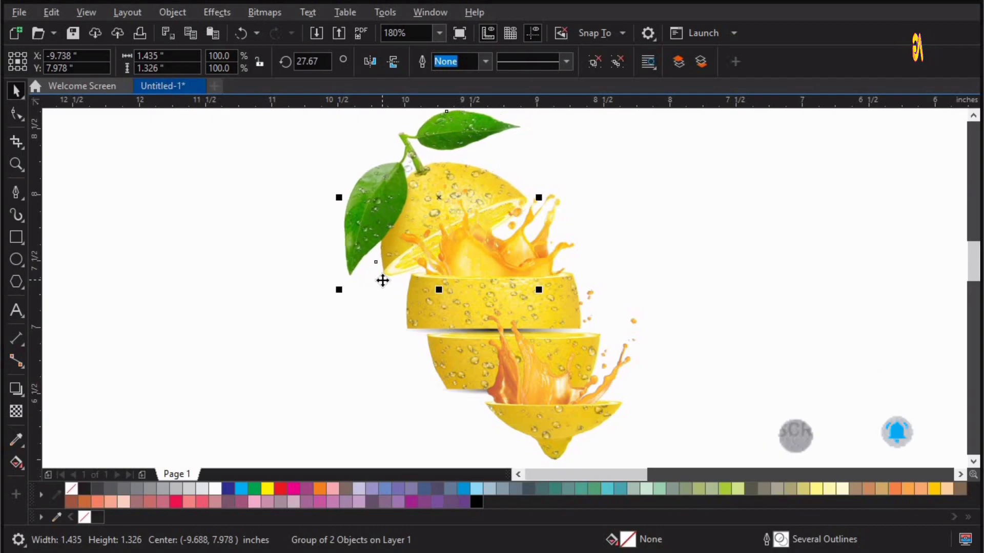
{"action": "left_click", "coordinate": [788, 204]}
{"action": "key", "text": "F4"}
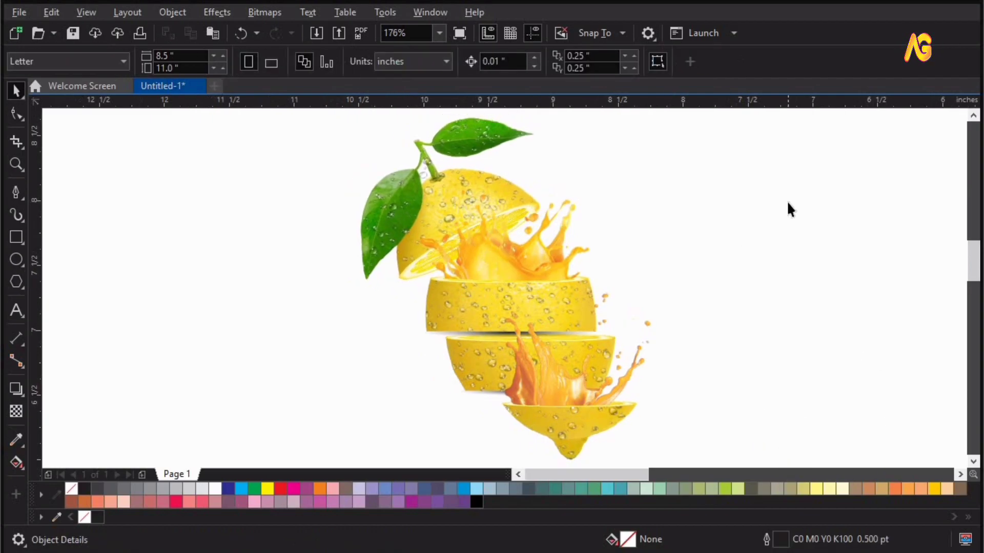